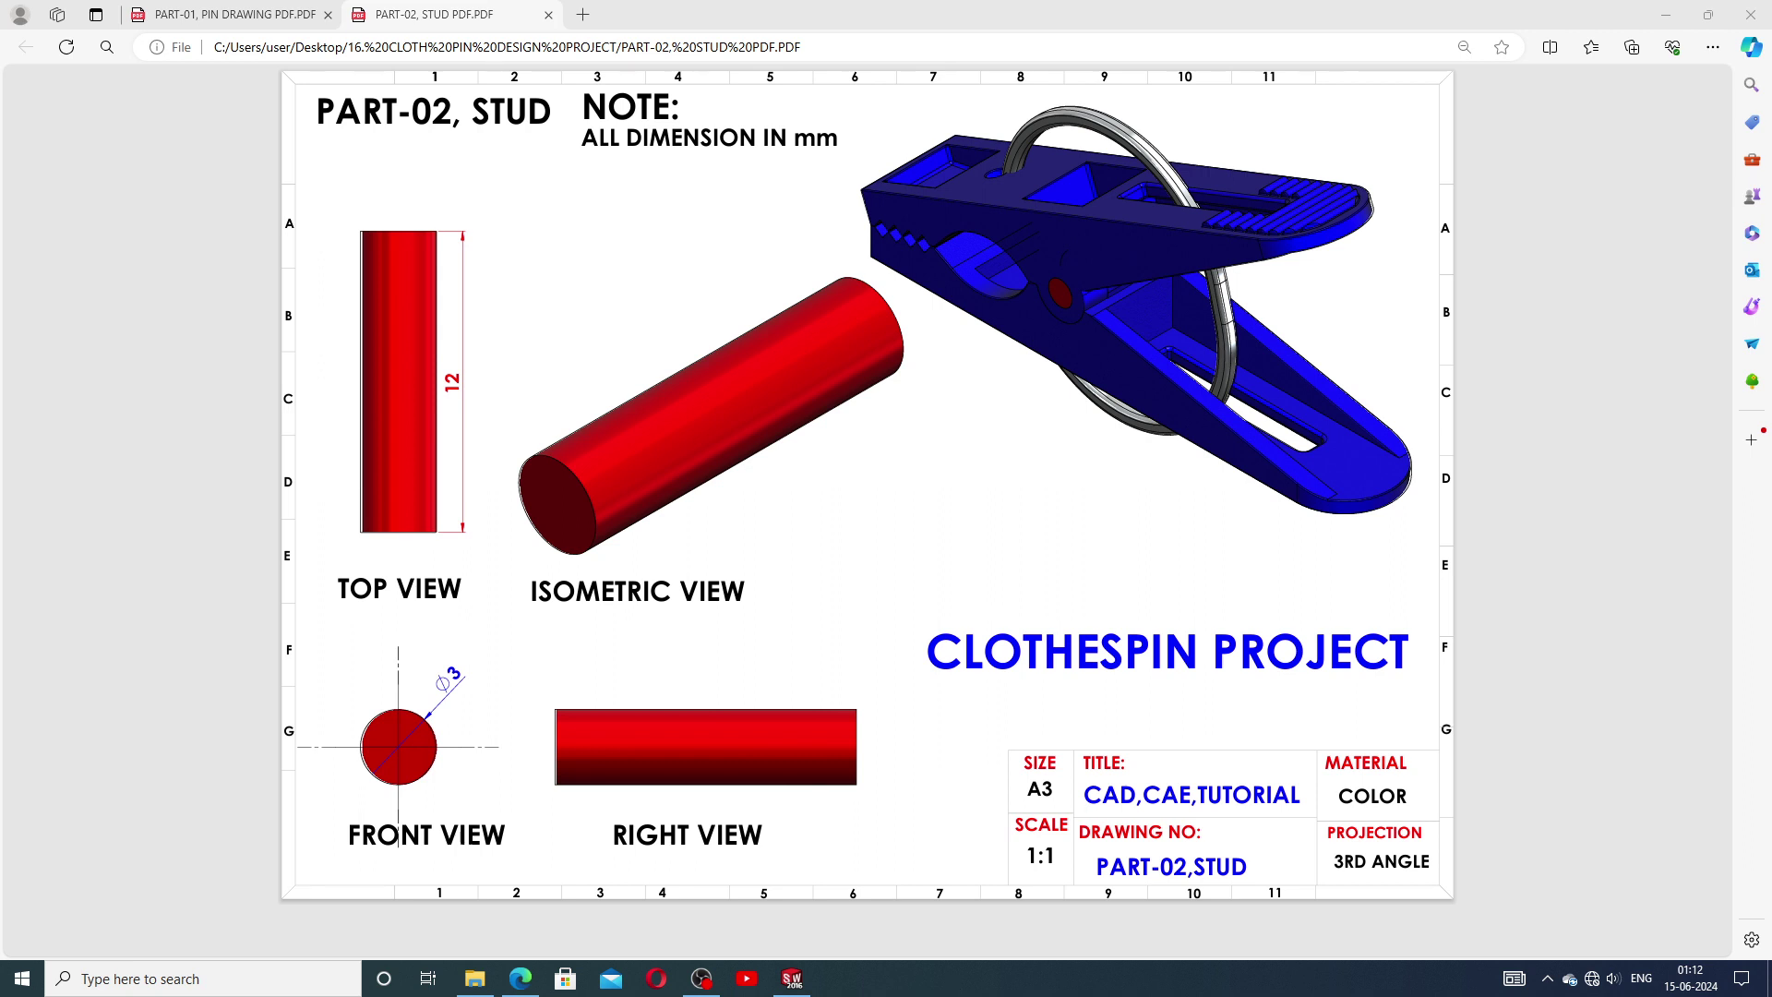
Close the PART-01 pin drawing PDF in Edge, leaving the PART-02 stud drawing open.
{"action": "left_click", "coordinate": [327, 14]}
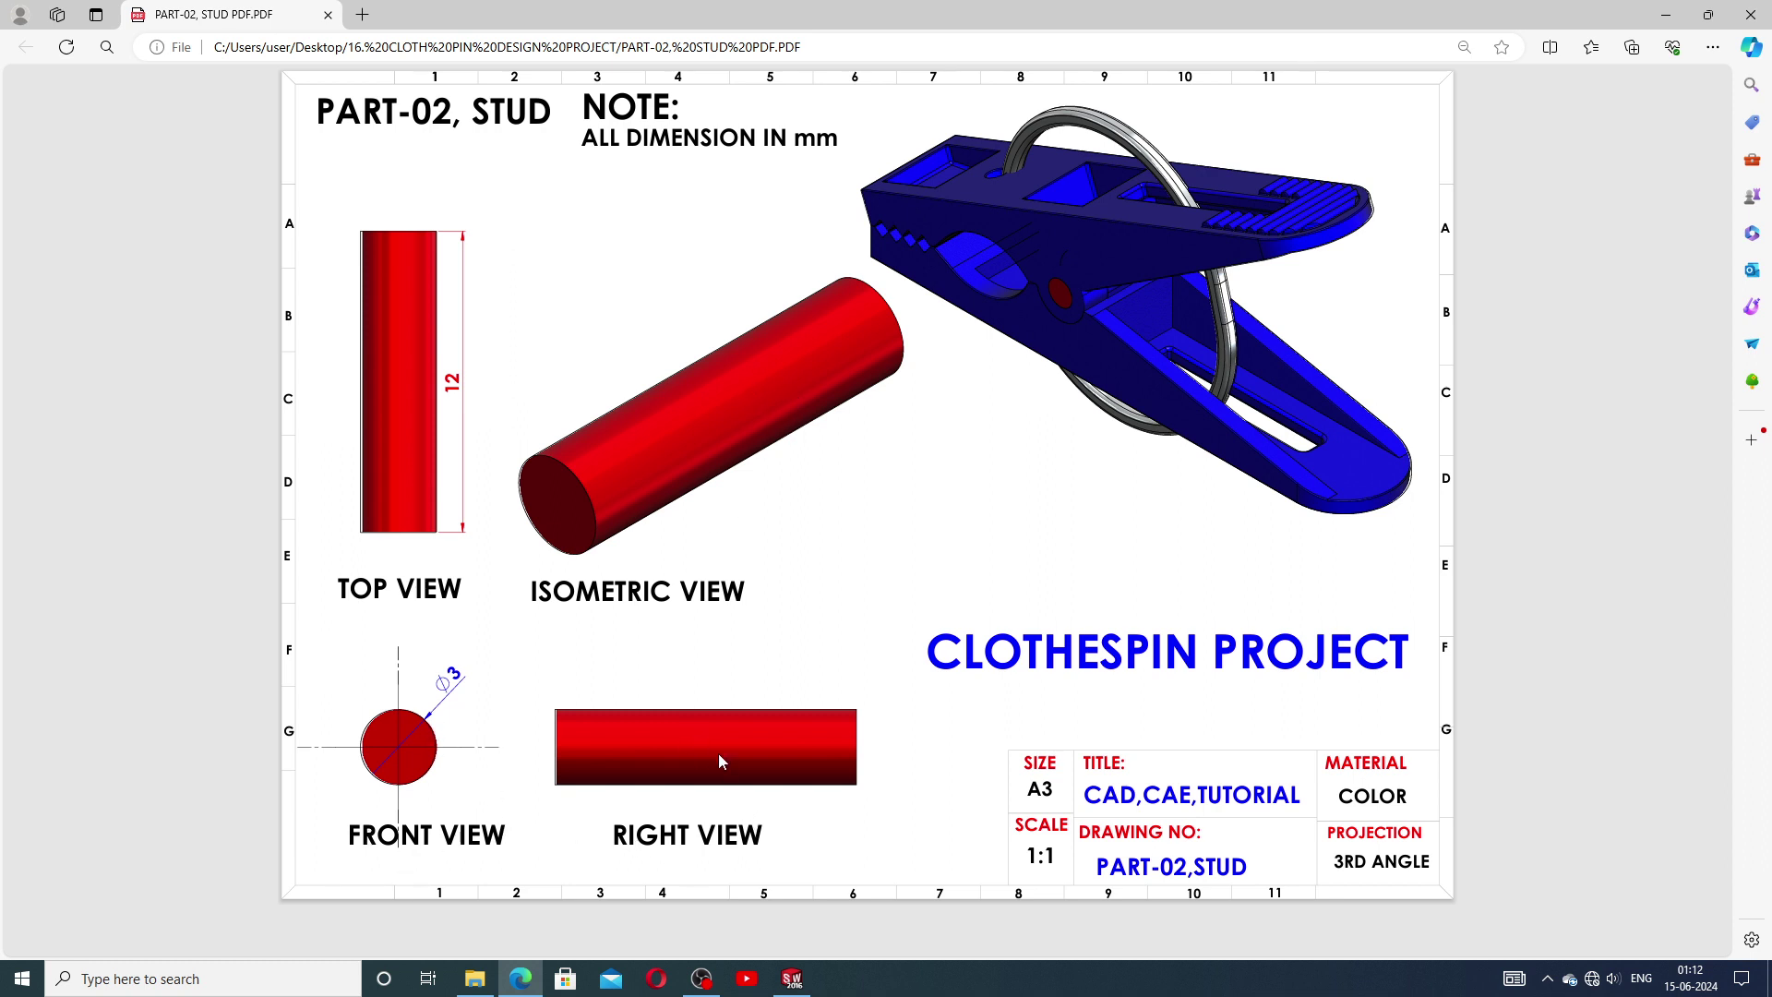
Orbit the existing red cylinder in SOLIDWORKS and compare it with the PART-02 stud PDF.
{"action": "left_click", "coordinate": [792, 978]}
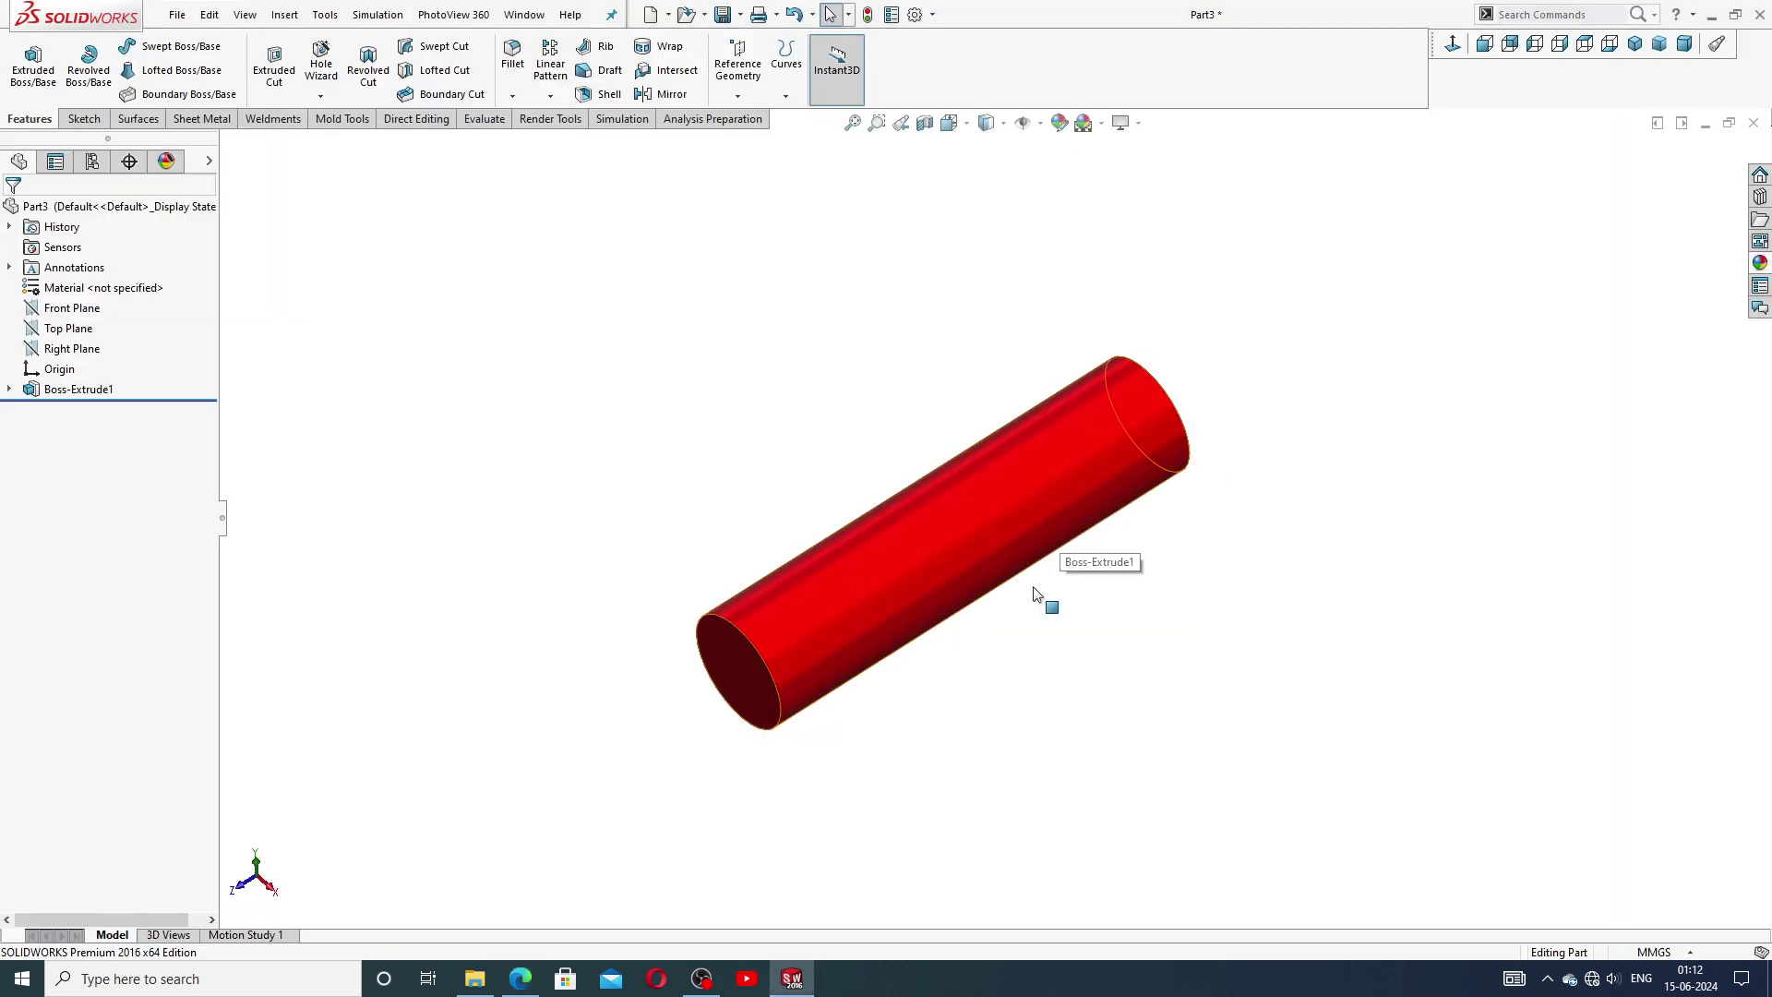
{"action": "mouse_move", "coordinate": [1040, 597]}
{"action": "middle_mouse_down"}
{"action": "mouse_move", "coordinate": [1127, 285]}
{"action": "mouse_move", "coordinate": [1009, 506]}
{"action": "mouse_move", "coordinate": [889, 507]}
{"action": "mouse_move", "coordinate": [1150, 370]}
{"action": "mouse_move", "coordinate": [1059, 352]}
{"action": "mouse_move", "coordinate": [989, 475]}
{"action": "mouse_move", "coordinate": [1060, 514]}
{"action": "mouse_move", "coordinate": [988, 530]}
{"action": "middle_mouse_up"}
{"action": "scroll", "coordinate": [988, 523], "scroll_direction": "down", "scroll_amount": 3}
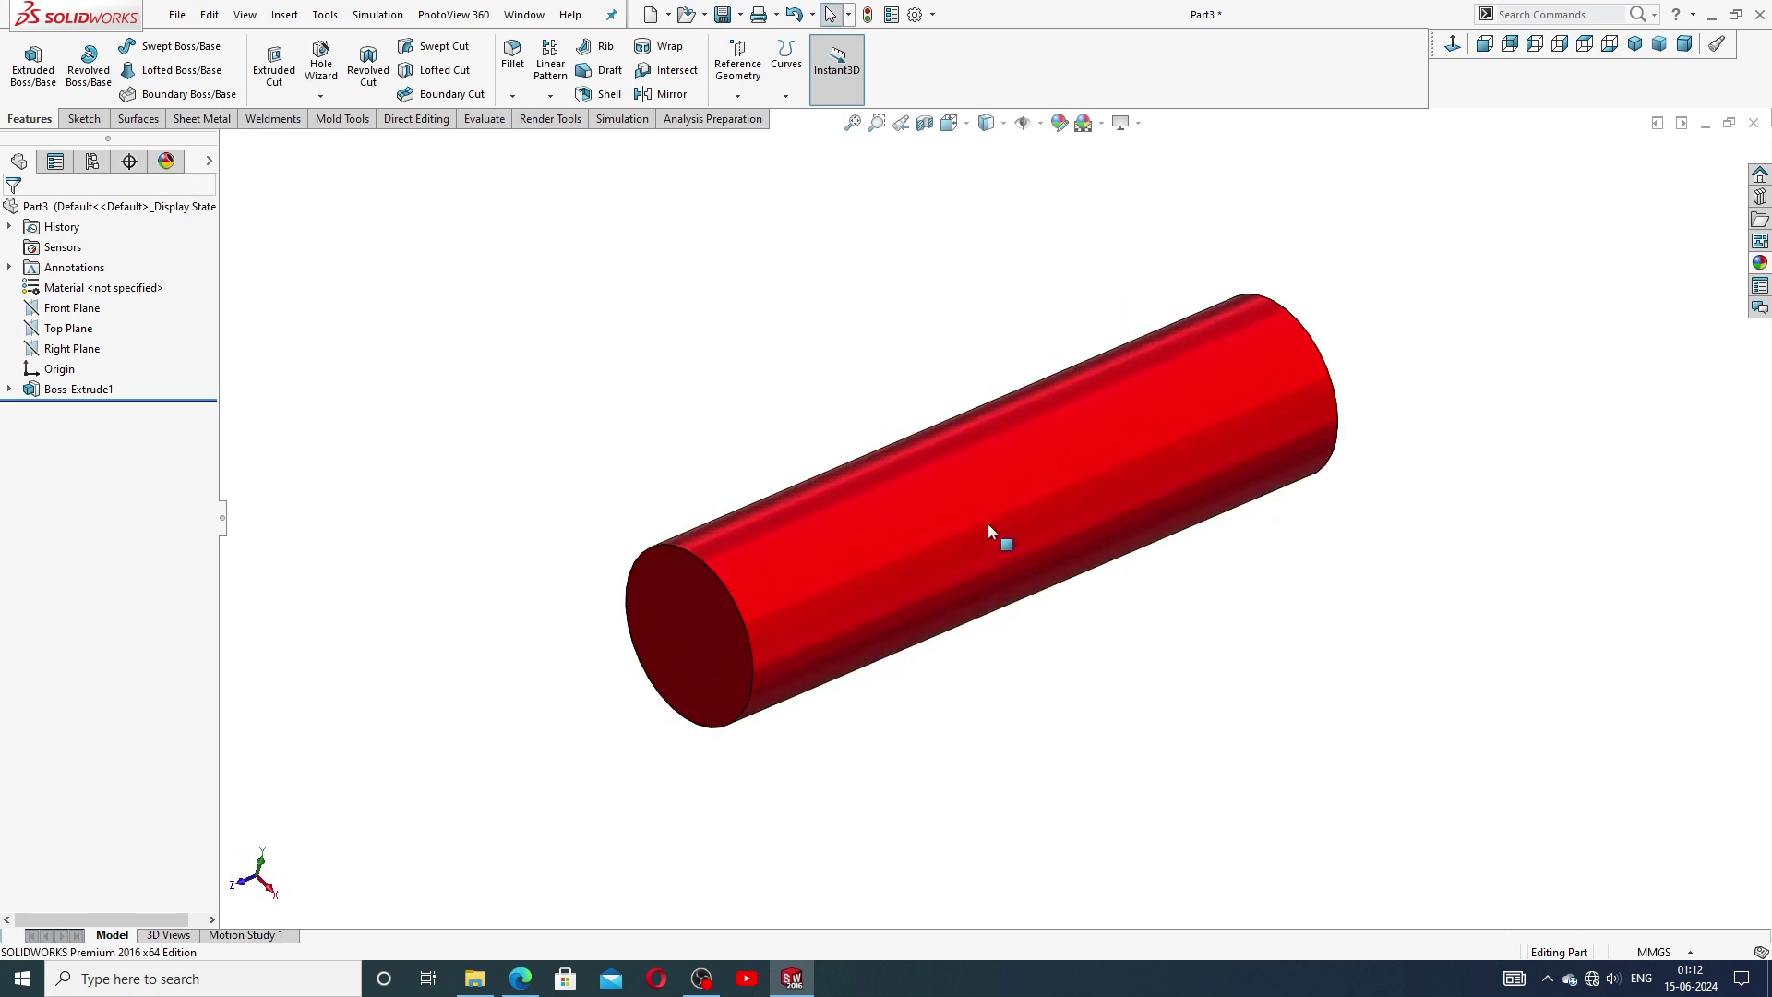
{"action": "scroll", "coordinate": [1011, 505], "scroll_direction": "up", "scroll_amount": 2}
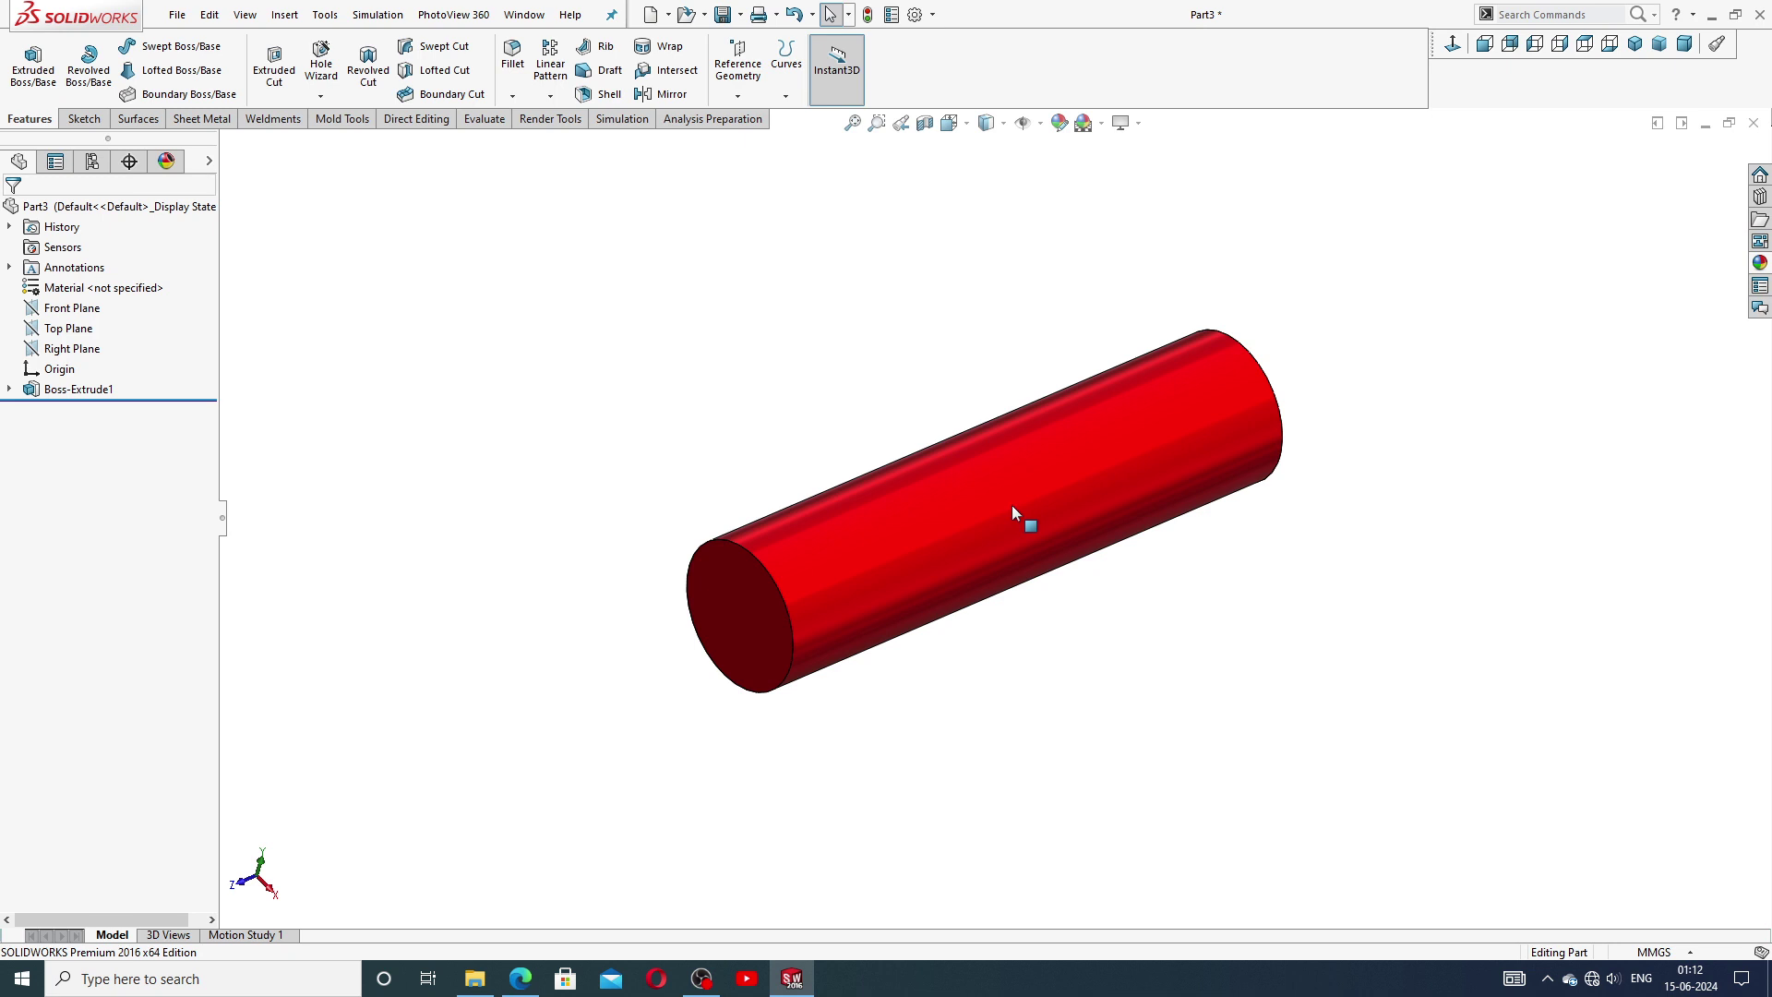
{"action": "left_click", "coordinate": [1634, 43]}
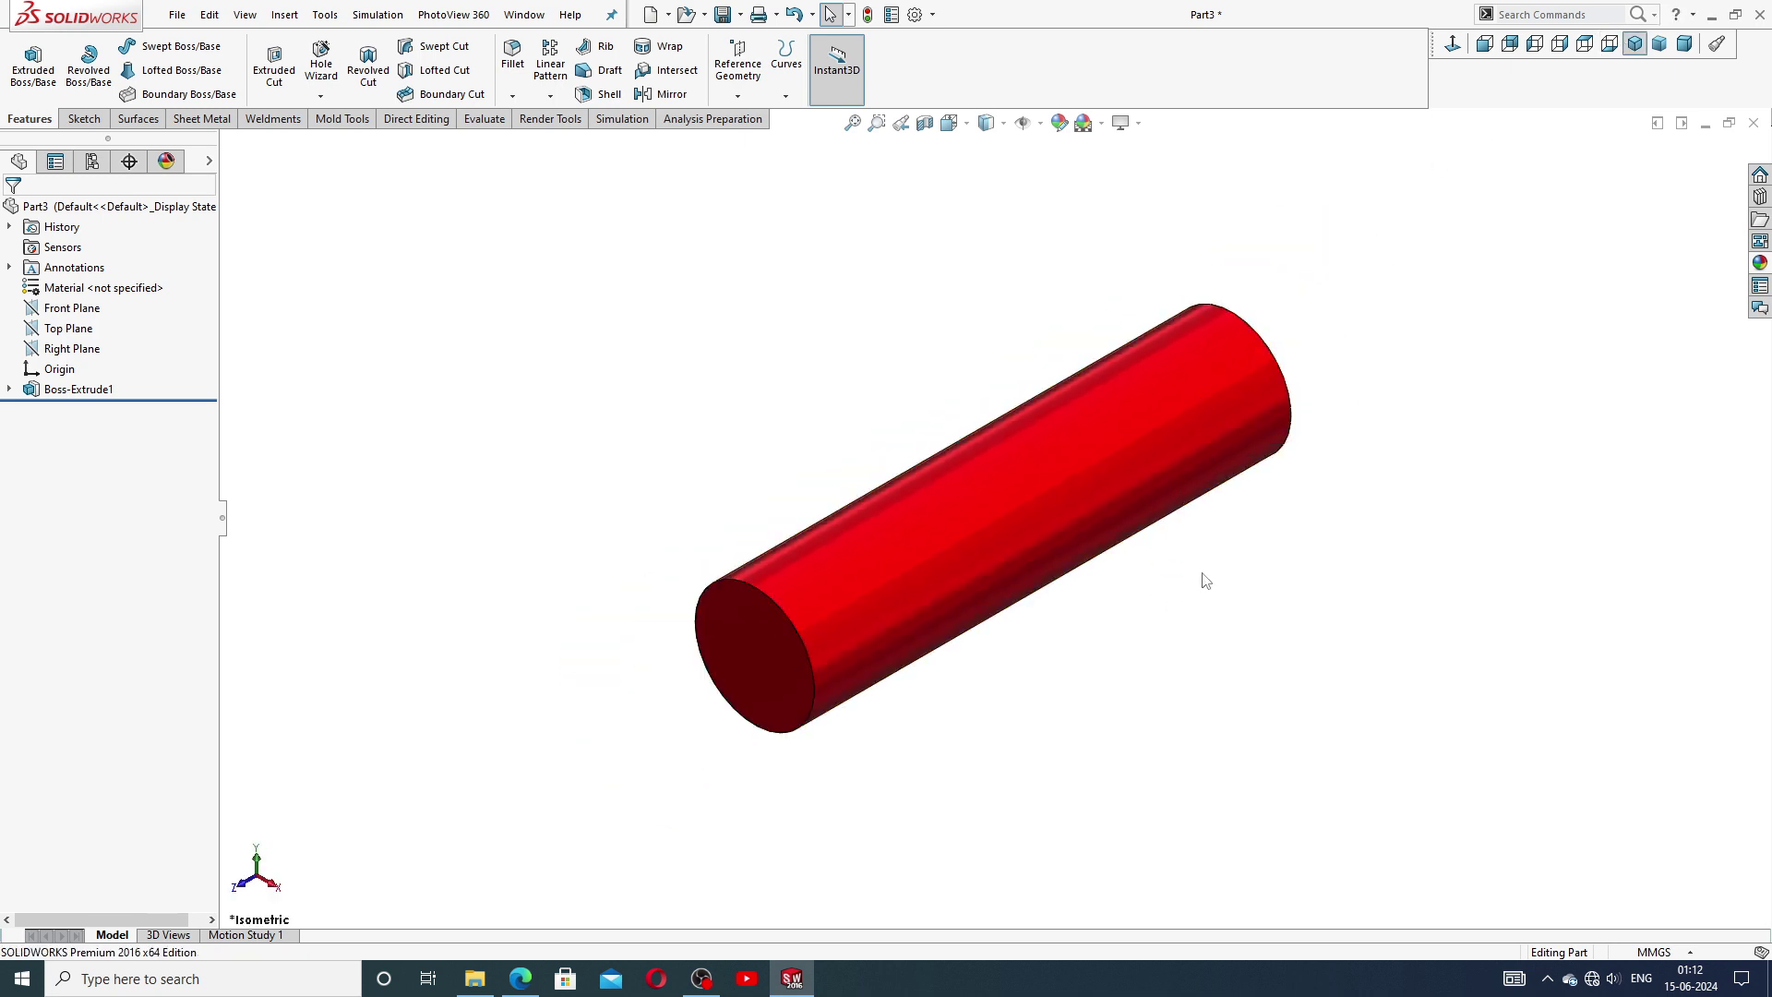
{"action": "mouse_move", "coordinate": [1203, 581]}
{"action": "middle_mouse_down"}
{"action": "mouse_move", "coordinate": [1147, 454]}
{"action": "mouse_move", "coordinate": [1171, 597]}
{"action": "mouse_move", "coordinate": [1184, 582]}
{"action": "middle_mouse_up"}
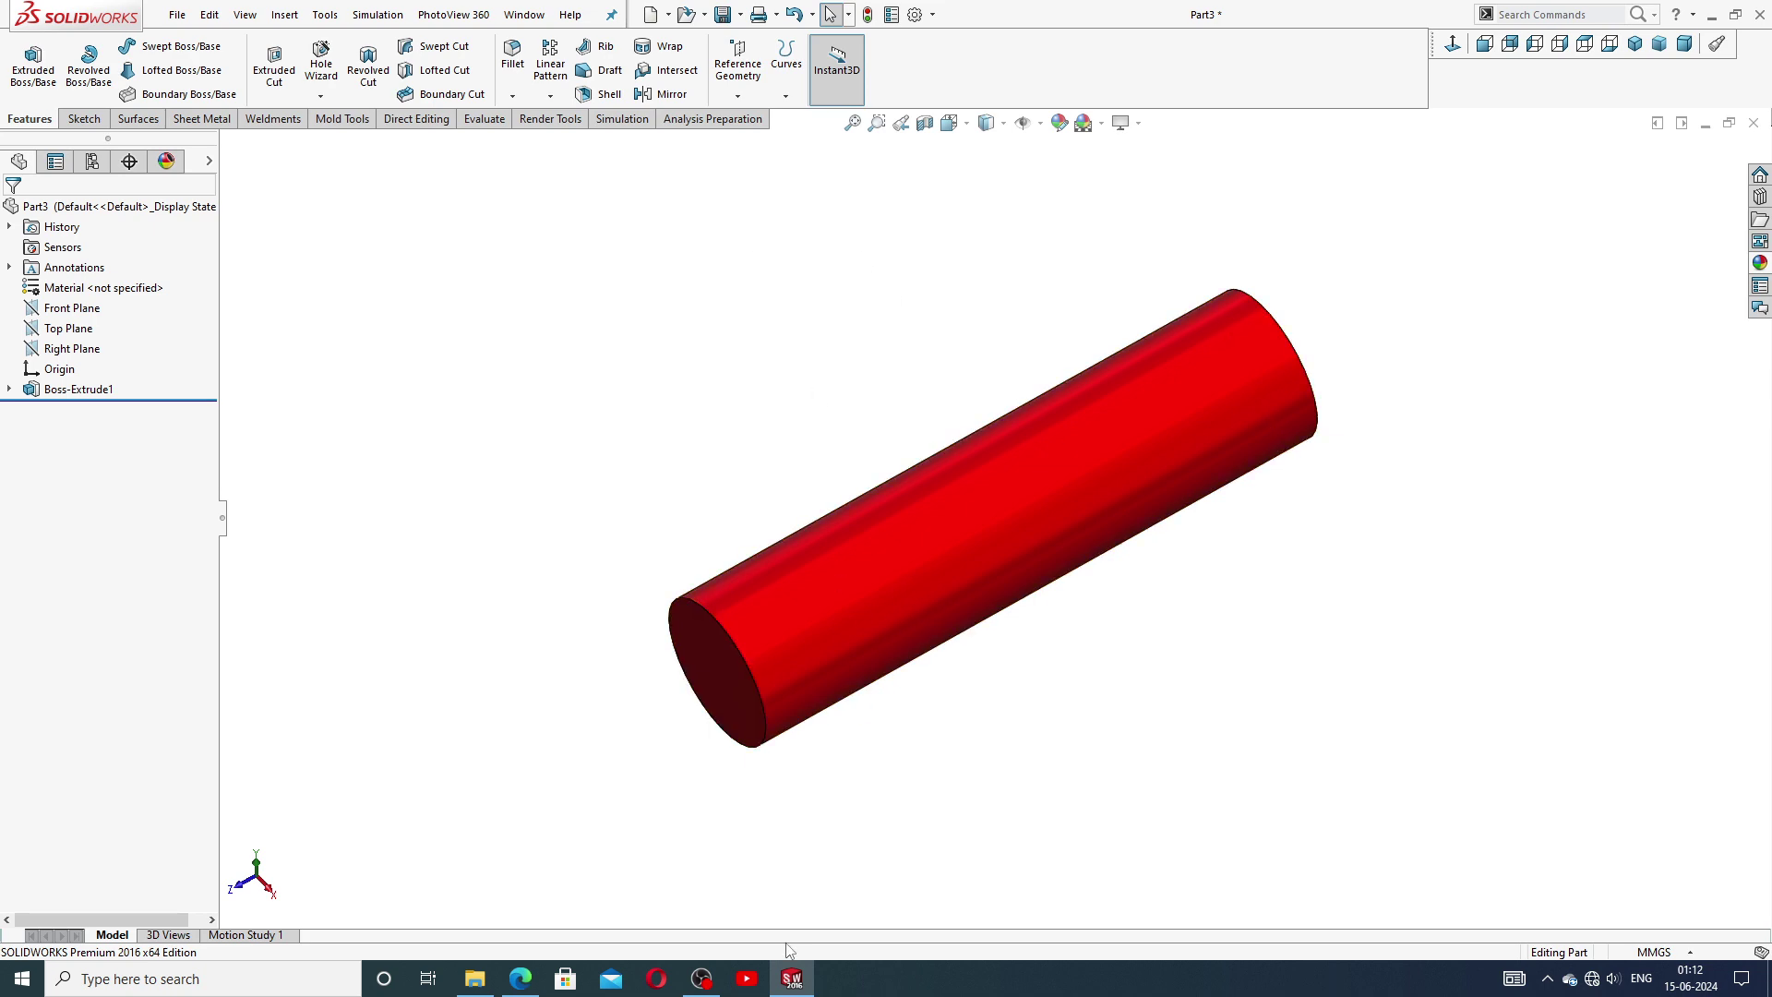
{"action": "left_click", "coordinate": [518, 987]}
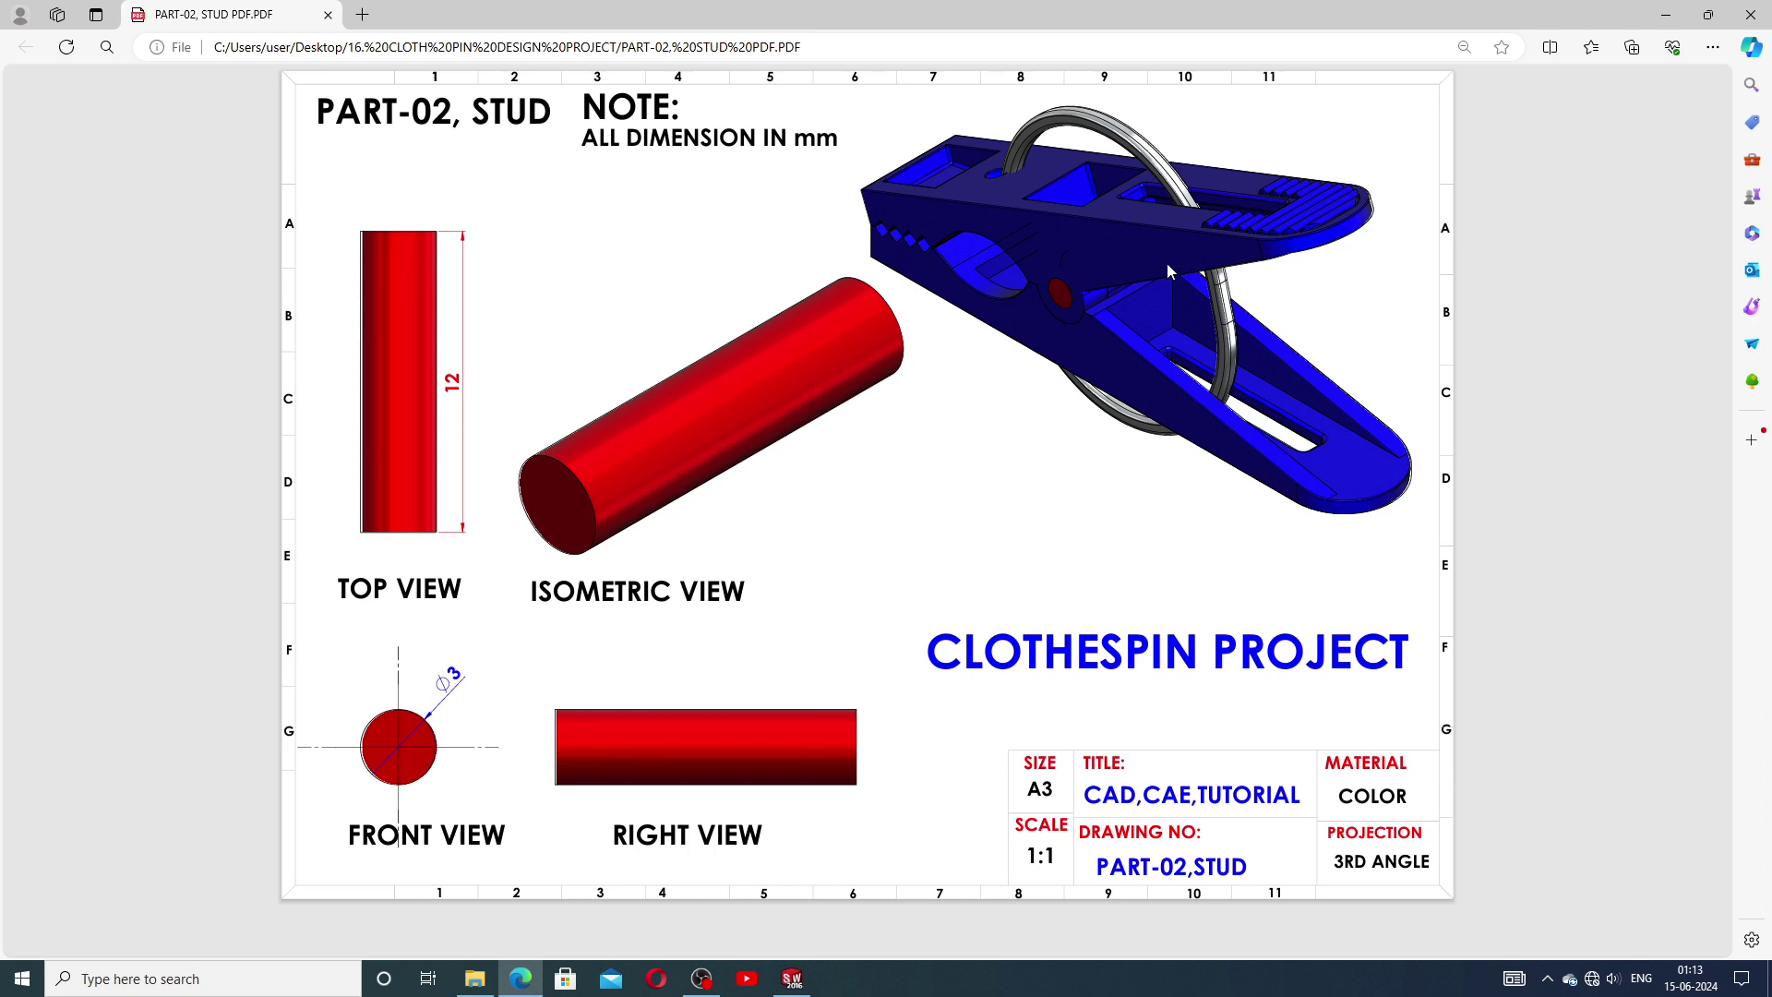
{"action": "left_click", "coordinate": [792, 979]}
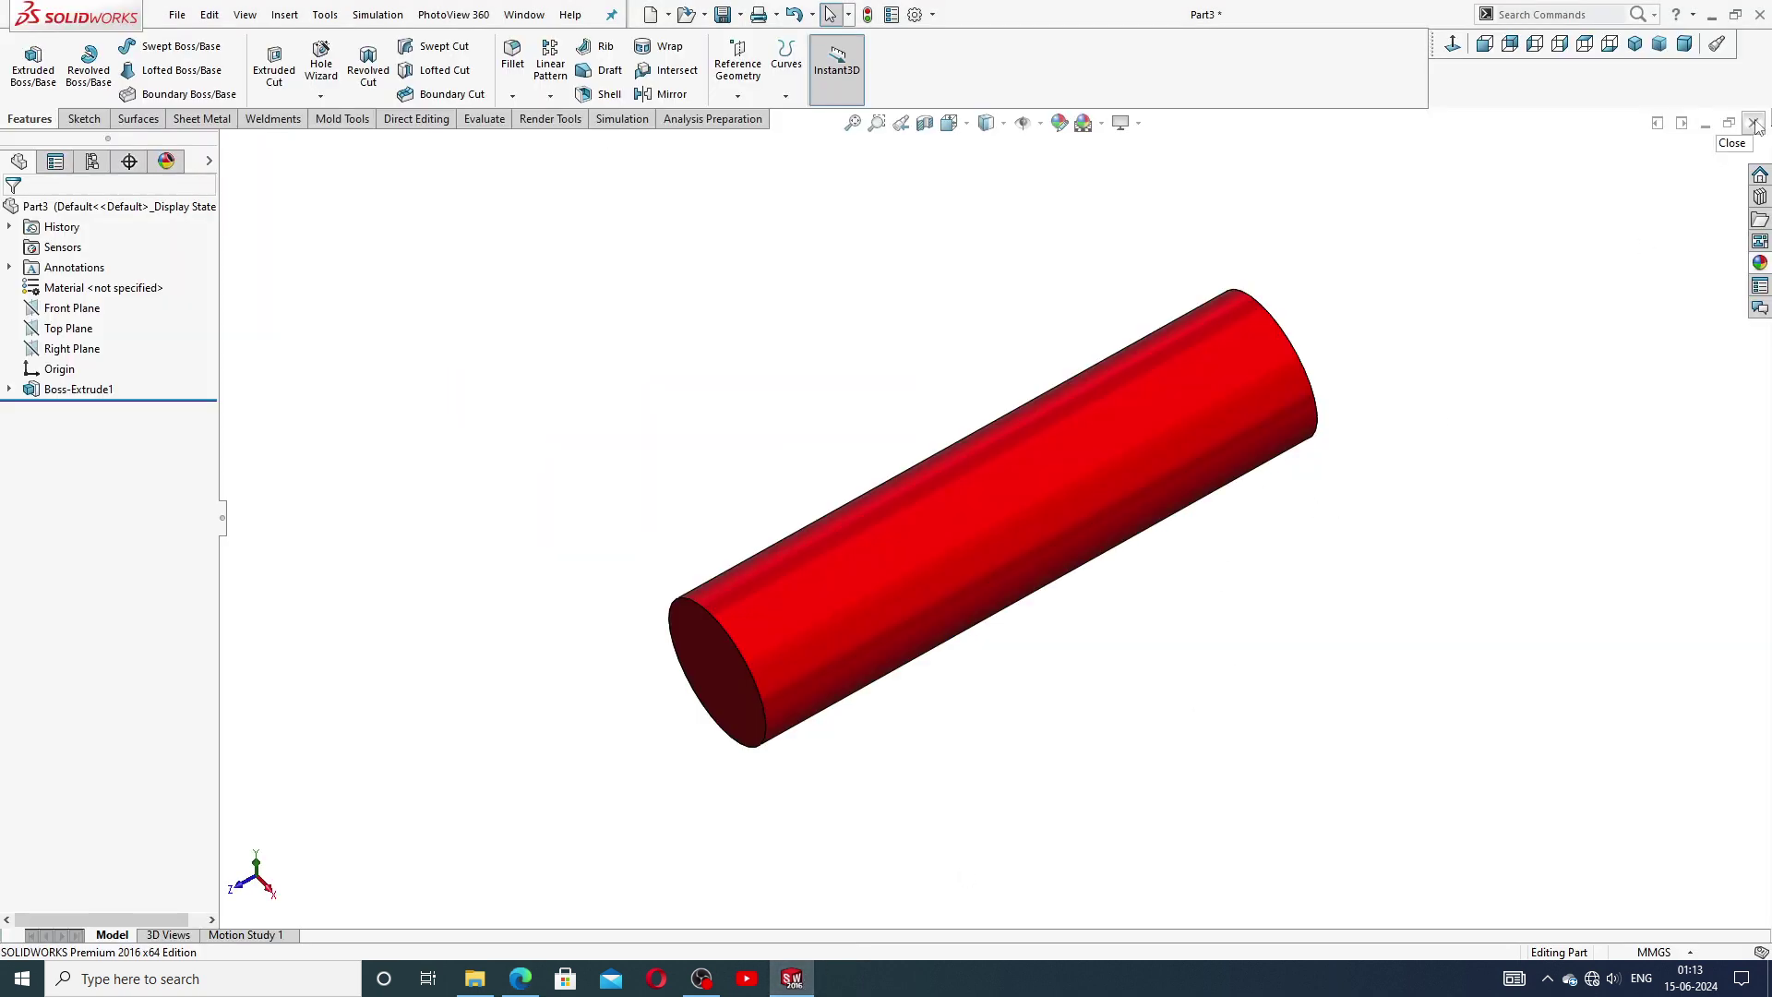
Close Part3 without saving, create a new part, and apply a plain white scene.
{"action": "left_click", "coordinate": [1753, 123]}
{"action": "left_click", "coordinate": [833, 516]}
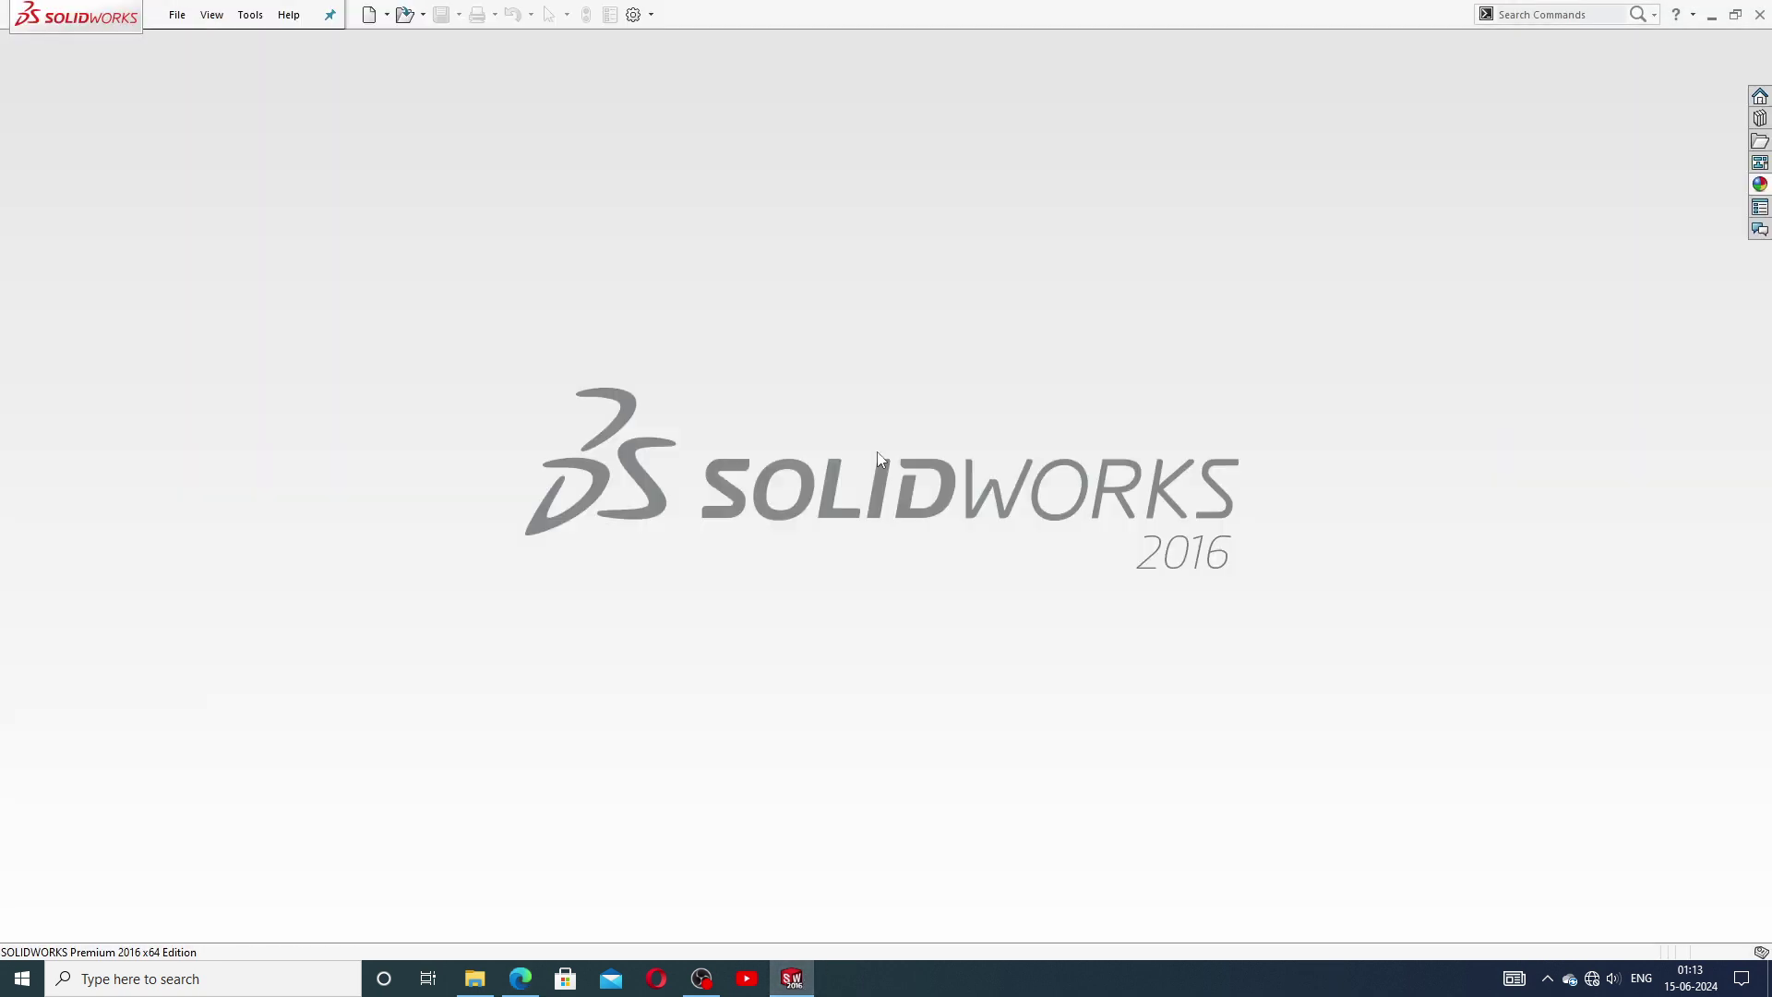
{"action": "left_click", "coordinate": [369, 15]}
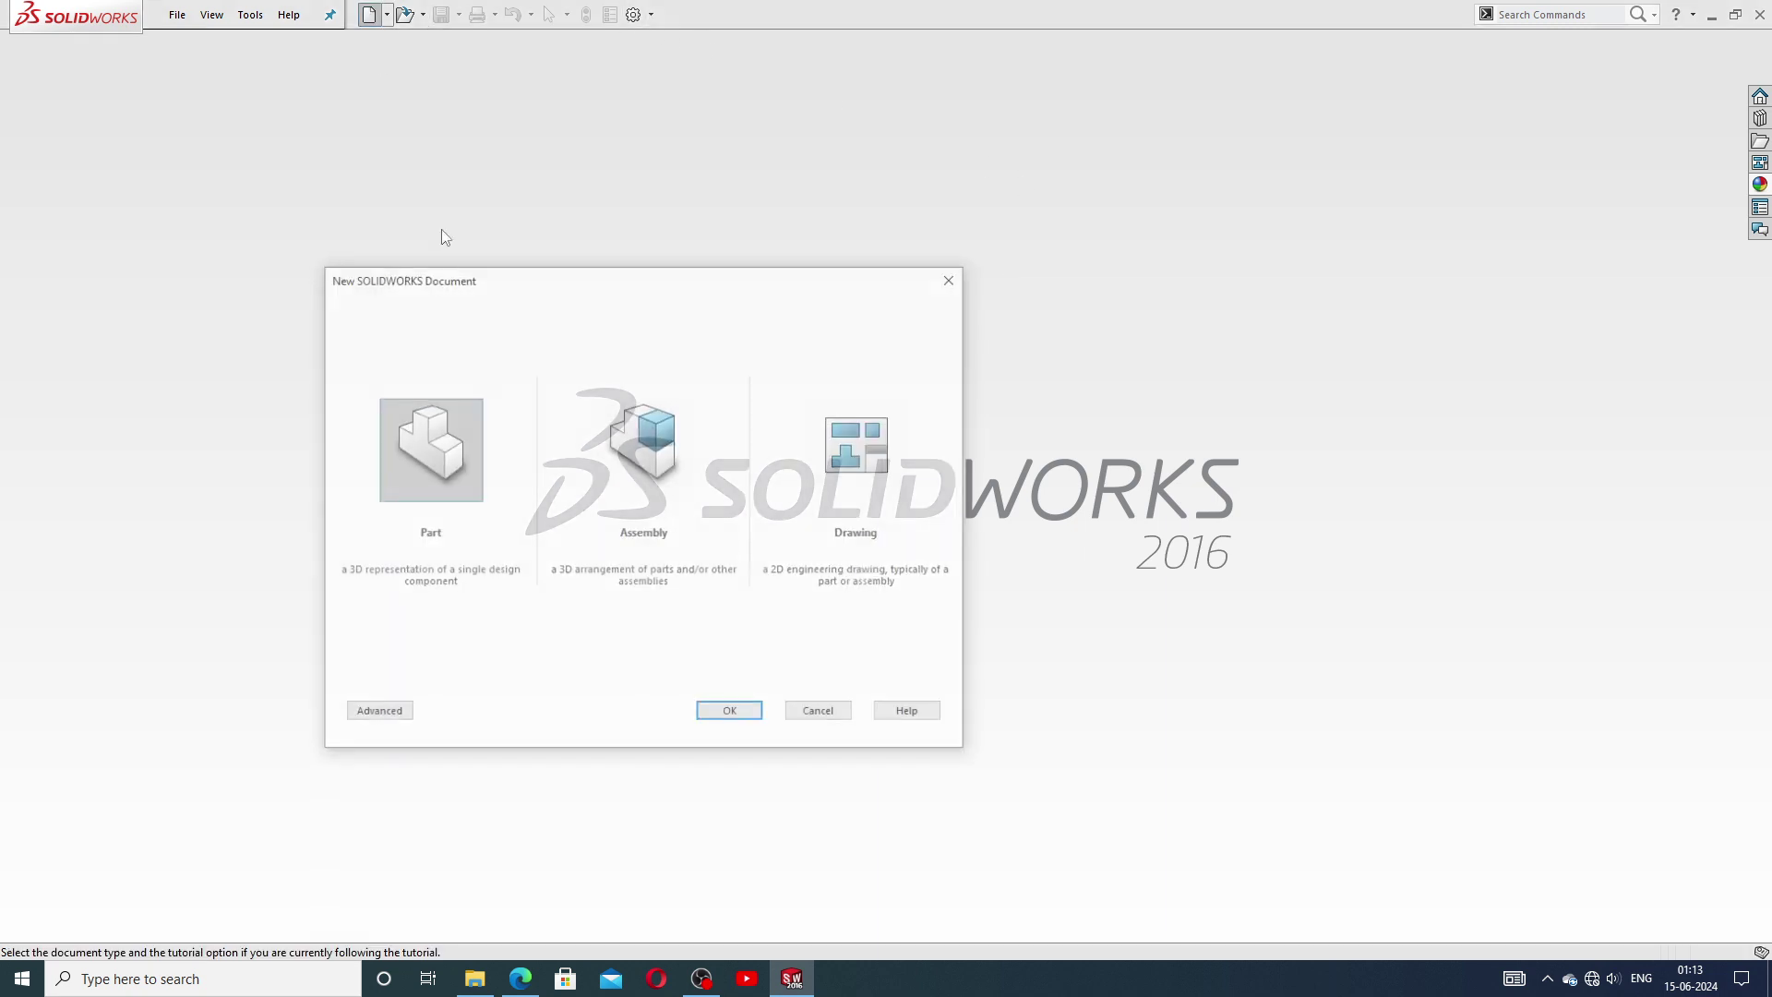
{"action": "left_click", "coordinate": [730, 713]}
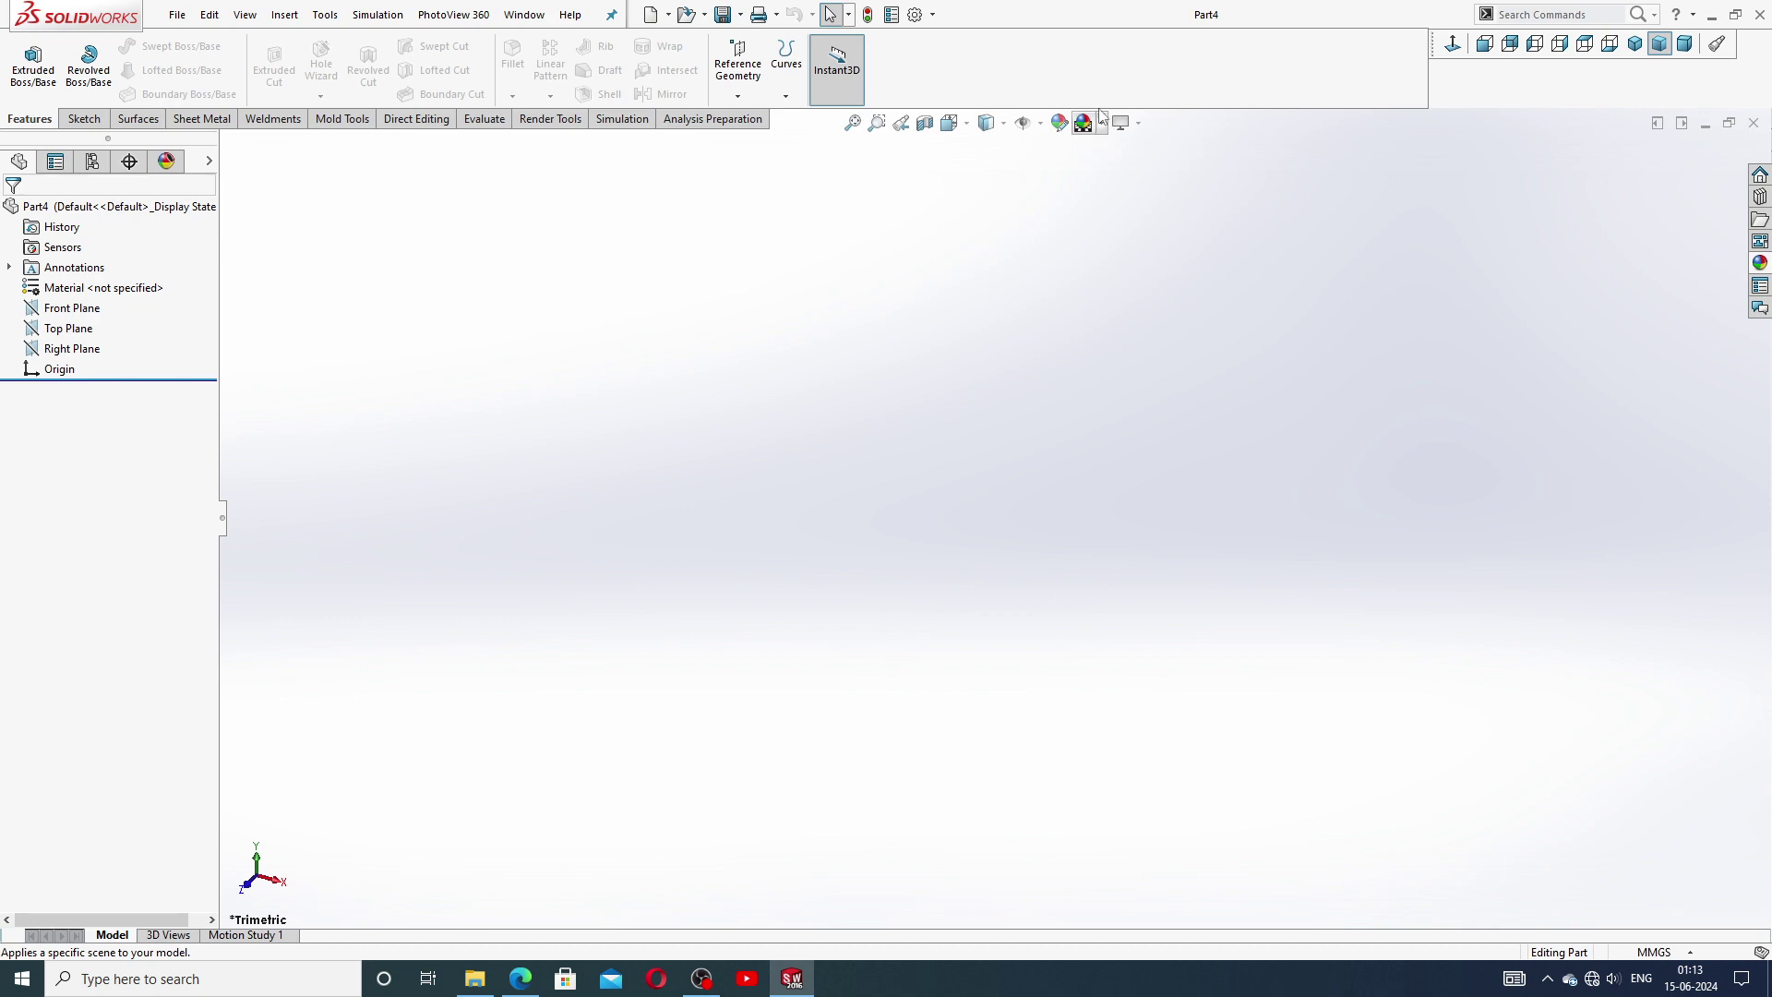
{"action": "left_click", "coordinate": [1101, 123]}
{"action": "left_click", "coordinate": [1126, 54]}
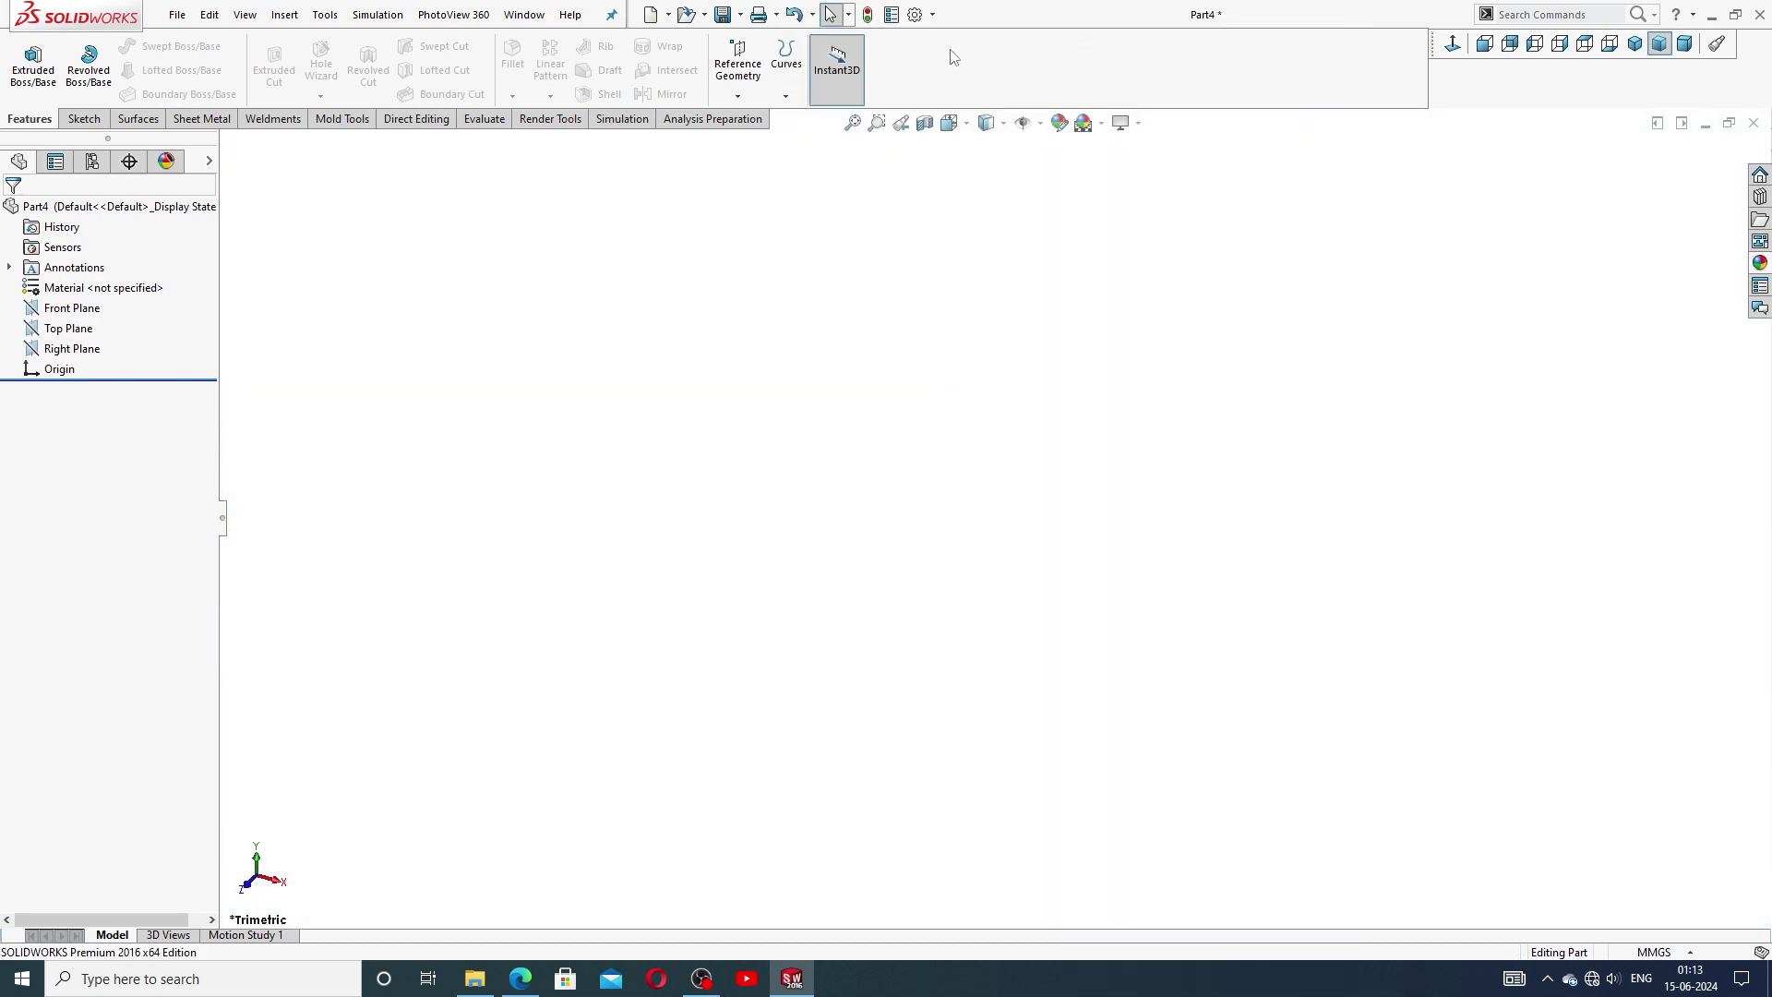
Max out the part's shaded and wireframe Image Quality sliders in Document Properties.
{"action": "left_click", "coordinate": [918, 15]}
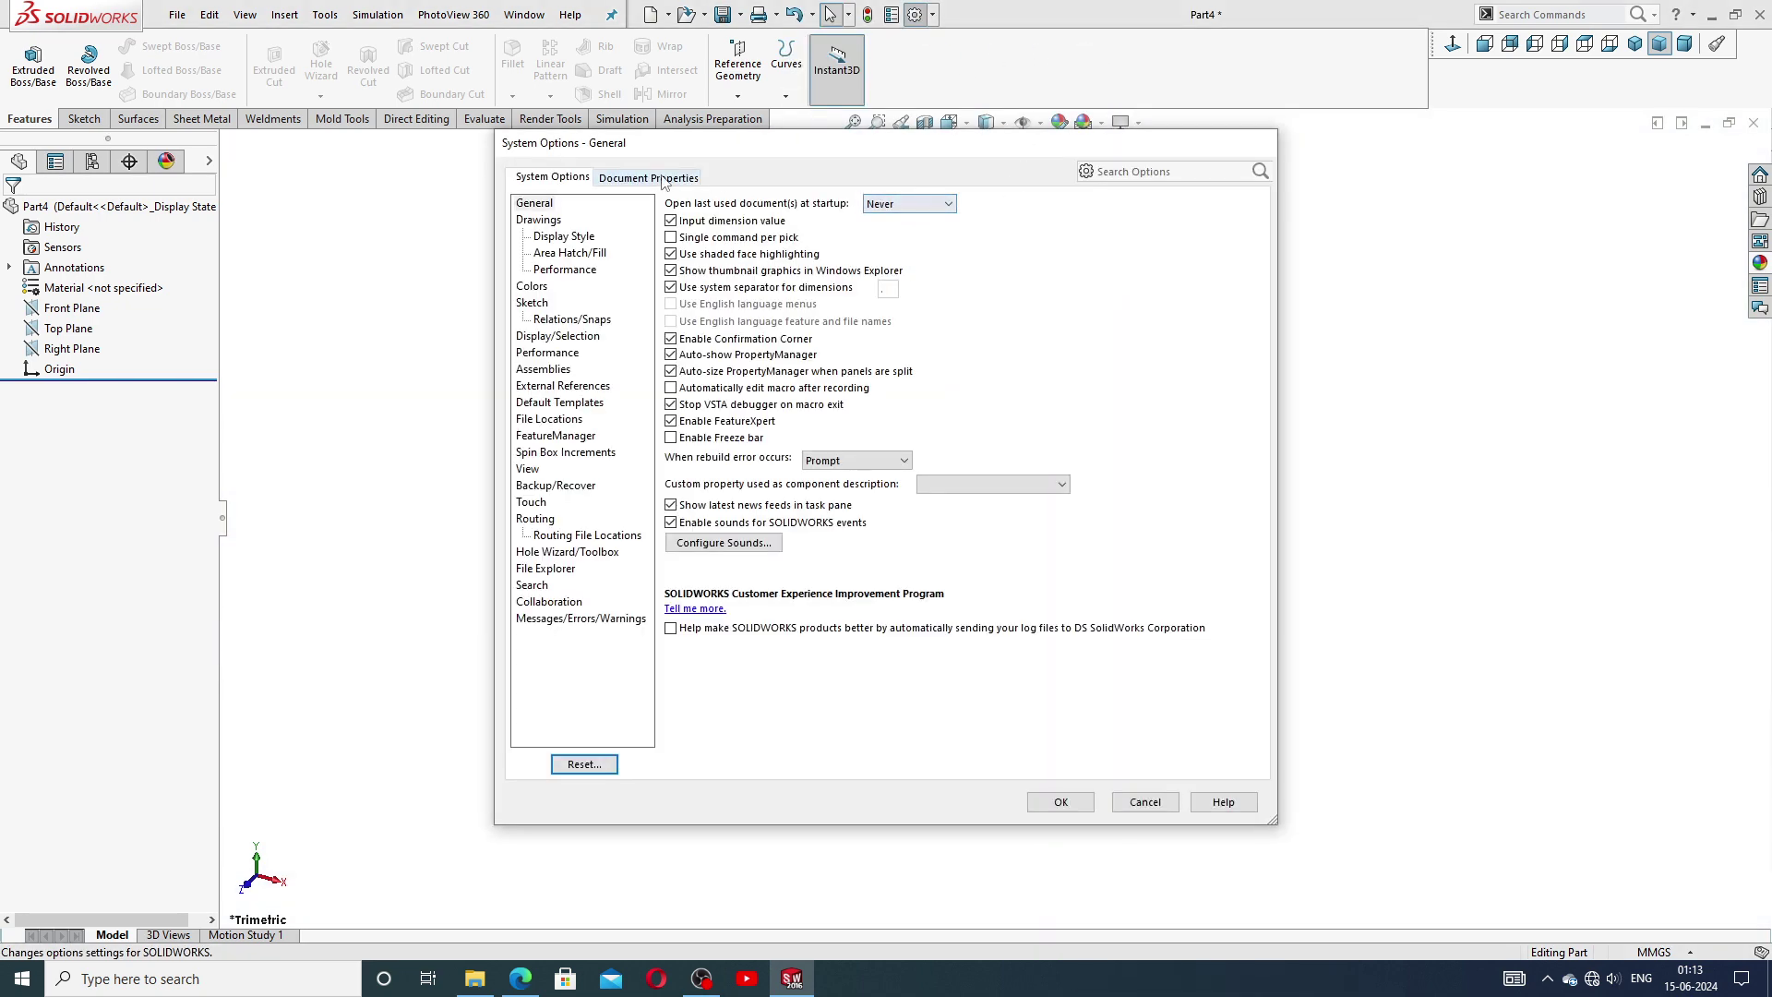
{"action": "left_click", "coordinate": [662, 178]}
{"action": "left_click", "coordinate": [553, 387]}
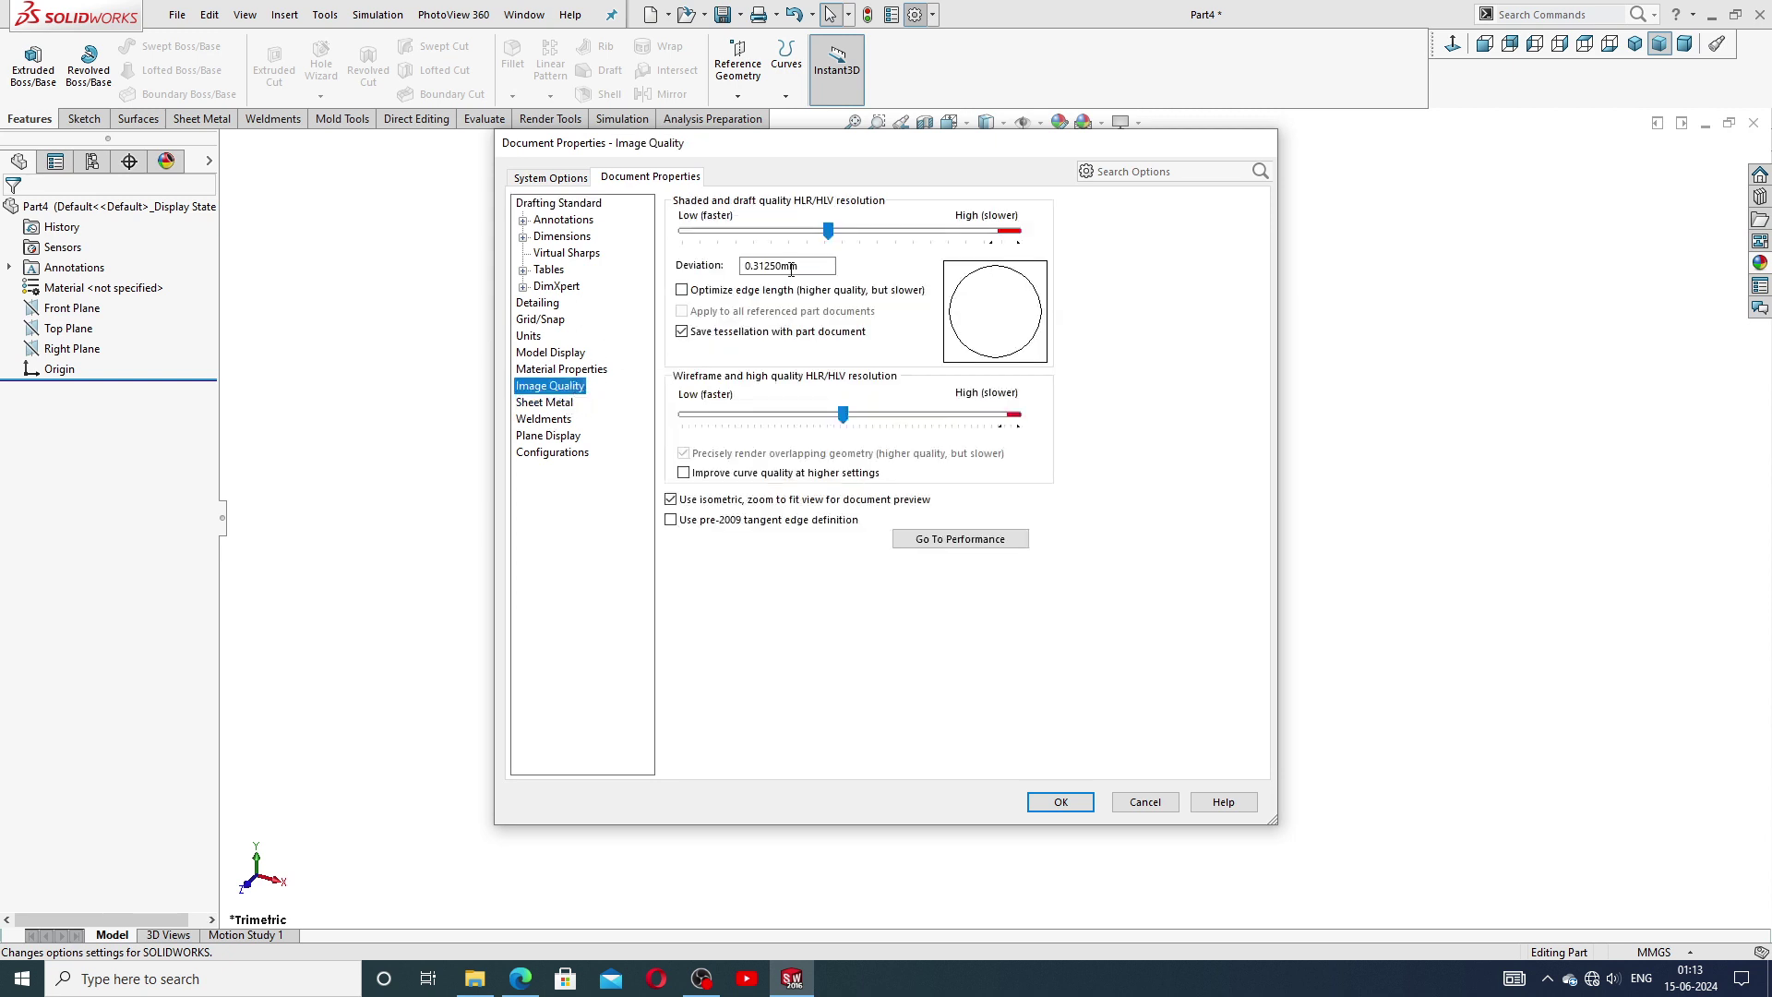
{"action": "left_click_drag", "start_coordinate": [828, 231], "coordinate": [1017, 231]}
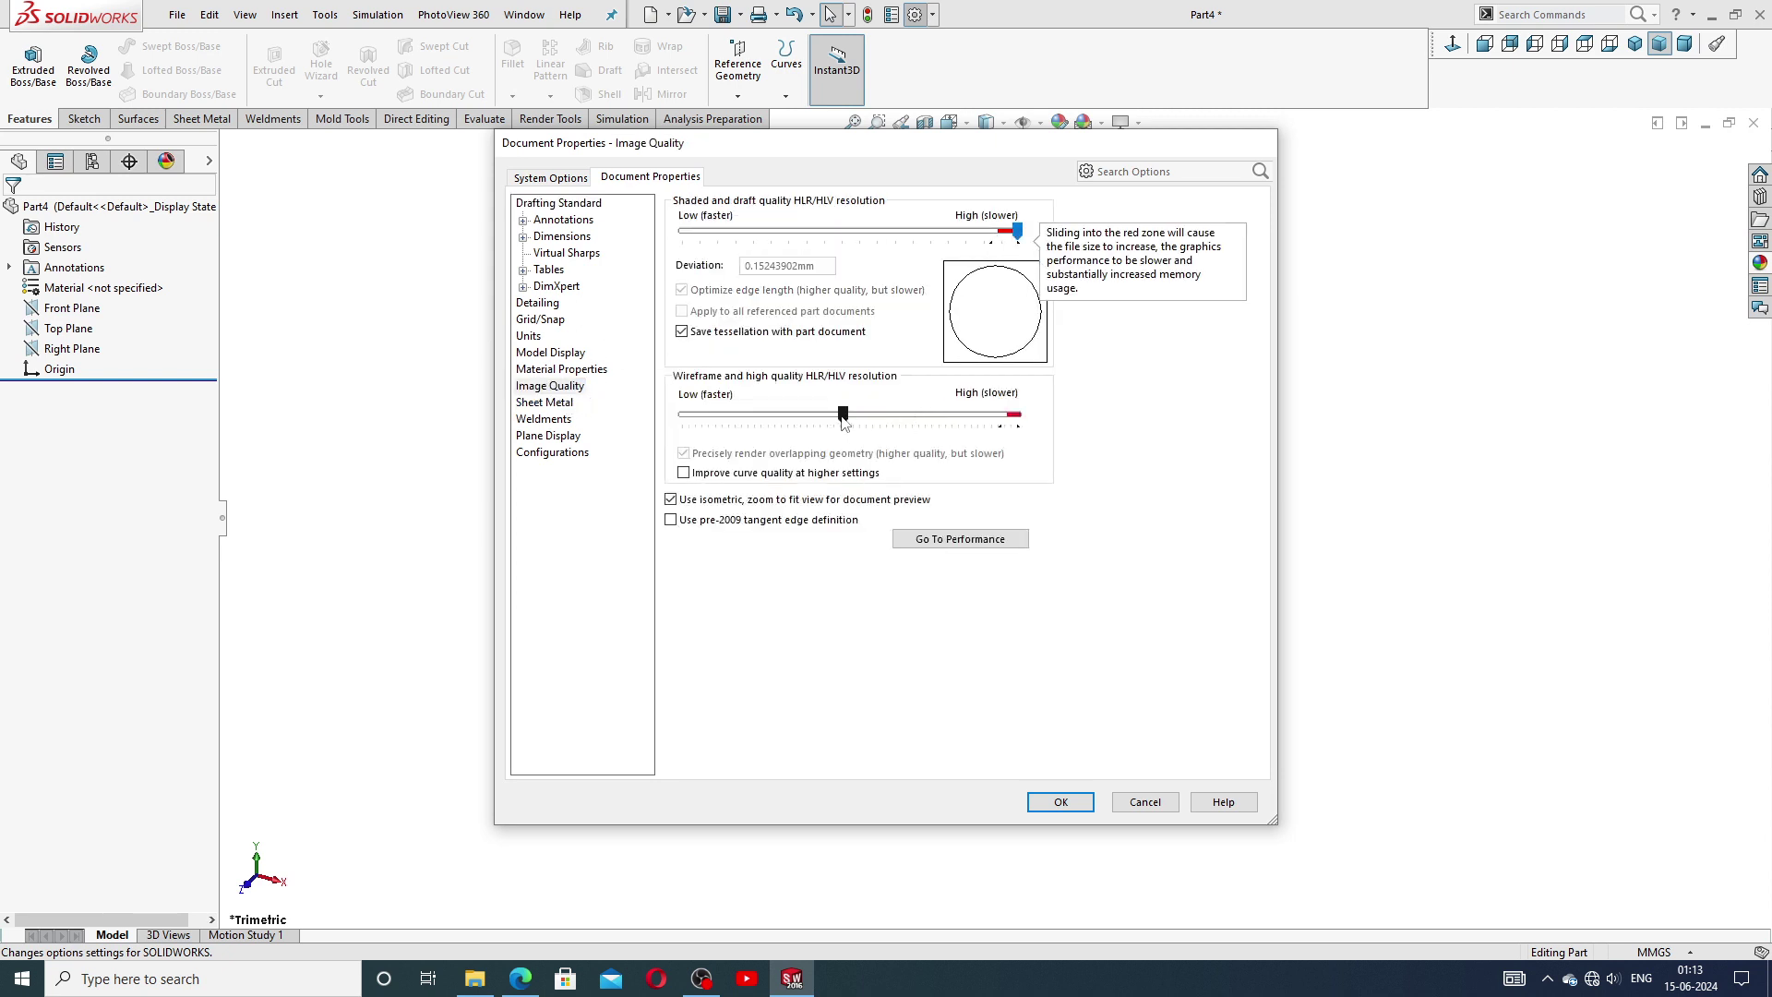
{"action": "left_click_drag", "start_coordinate": [843, 415], "coordinate": [1017, 414]}
{"action": "left_click", "coordinate": [1060, 802]}
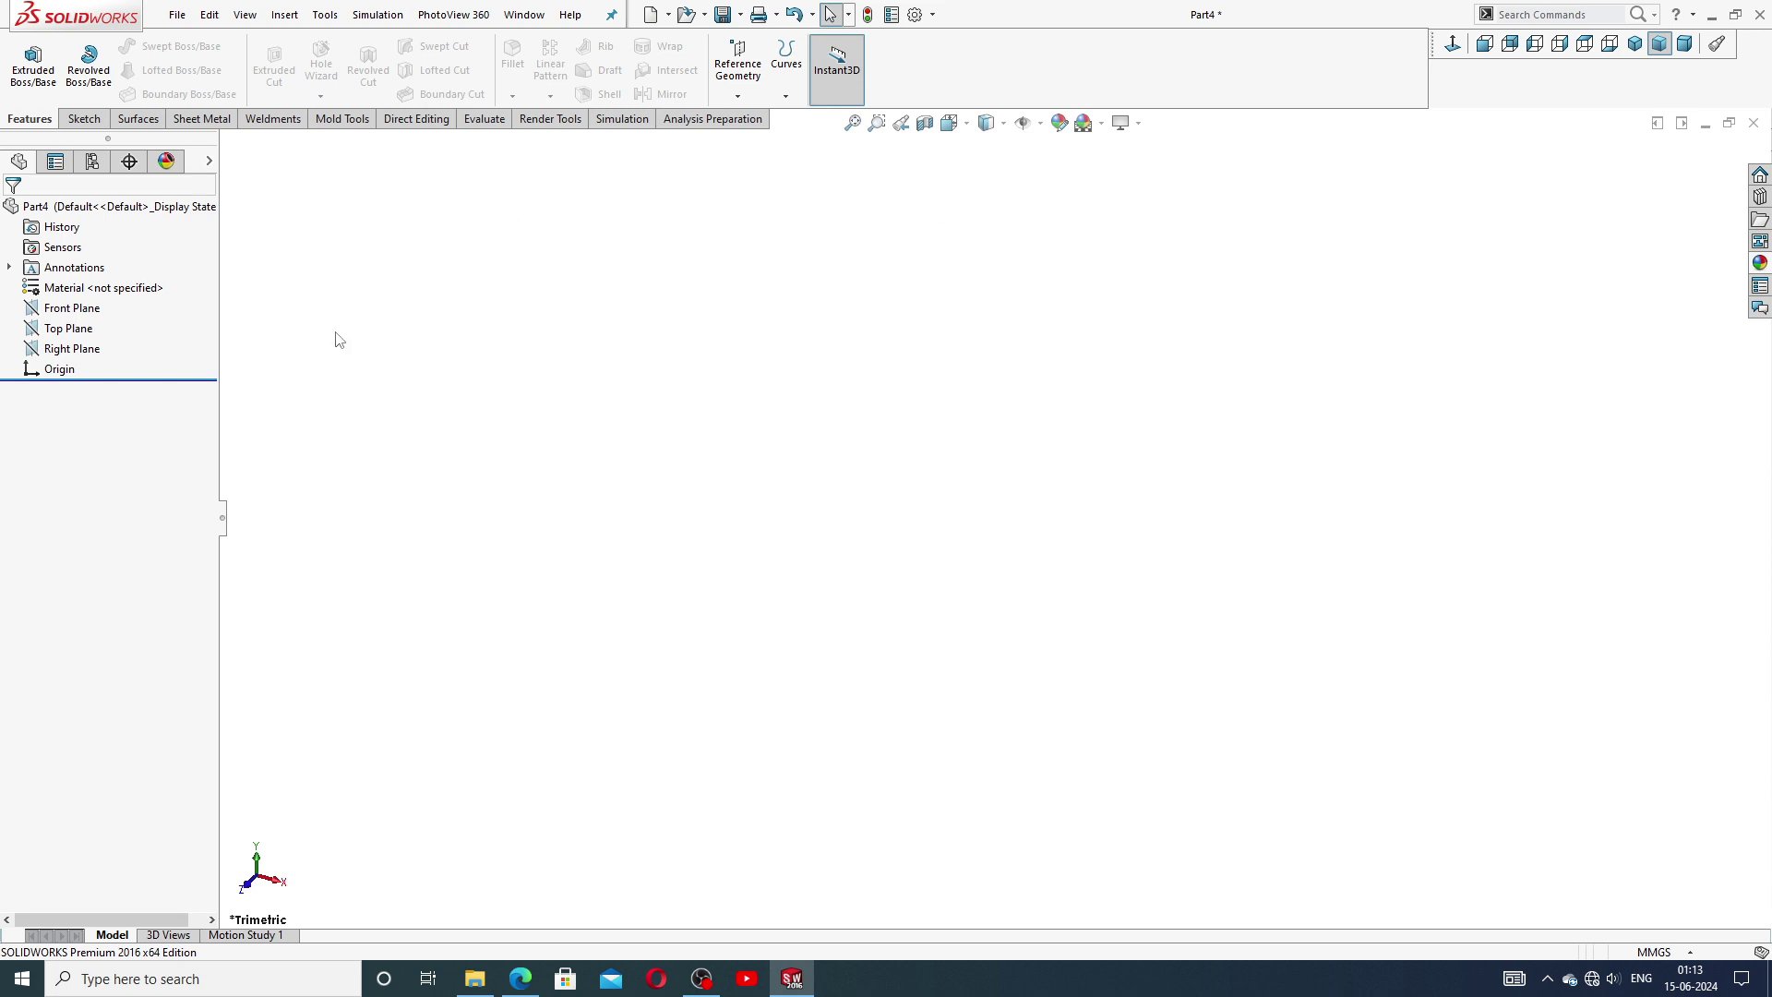
{"action": "left_click", "coordinate": [523, 980]}
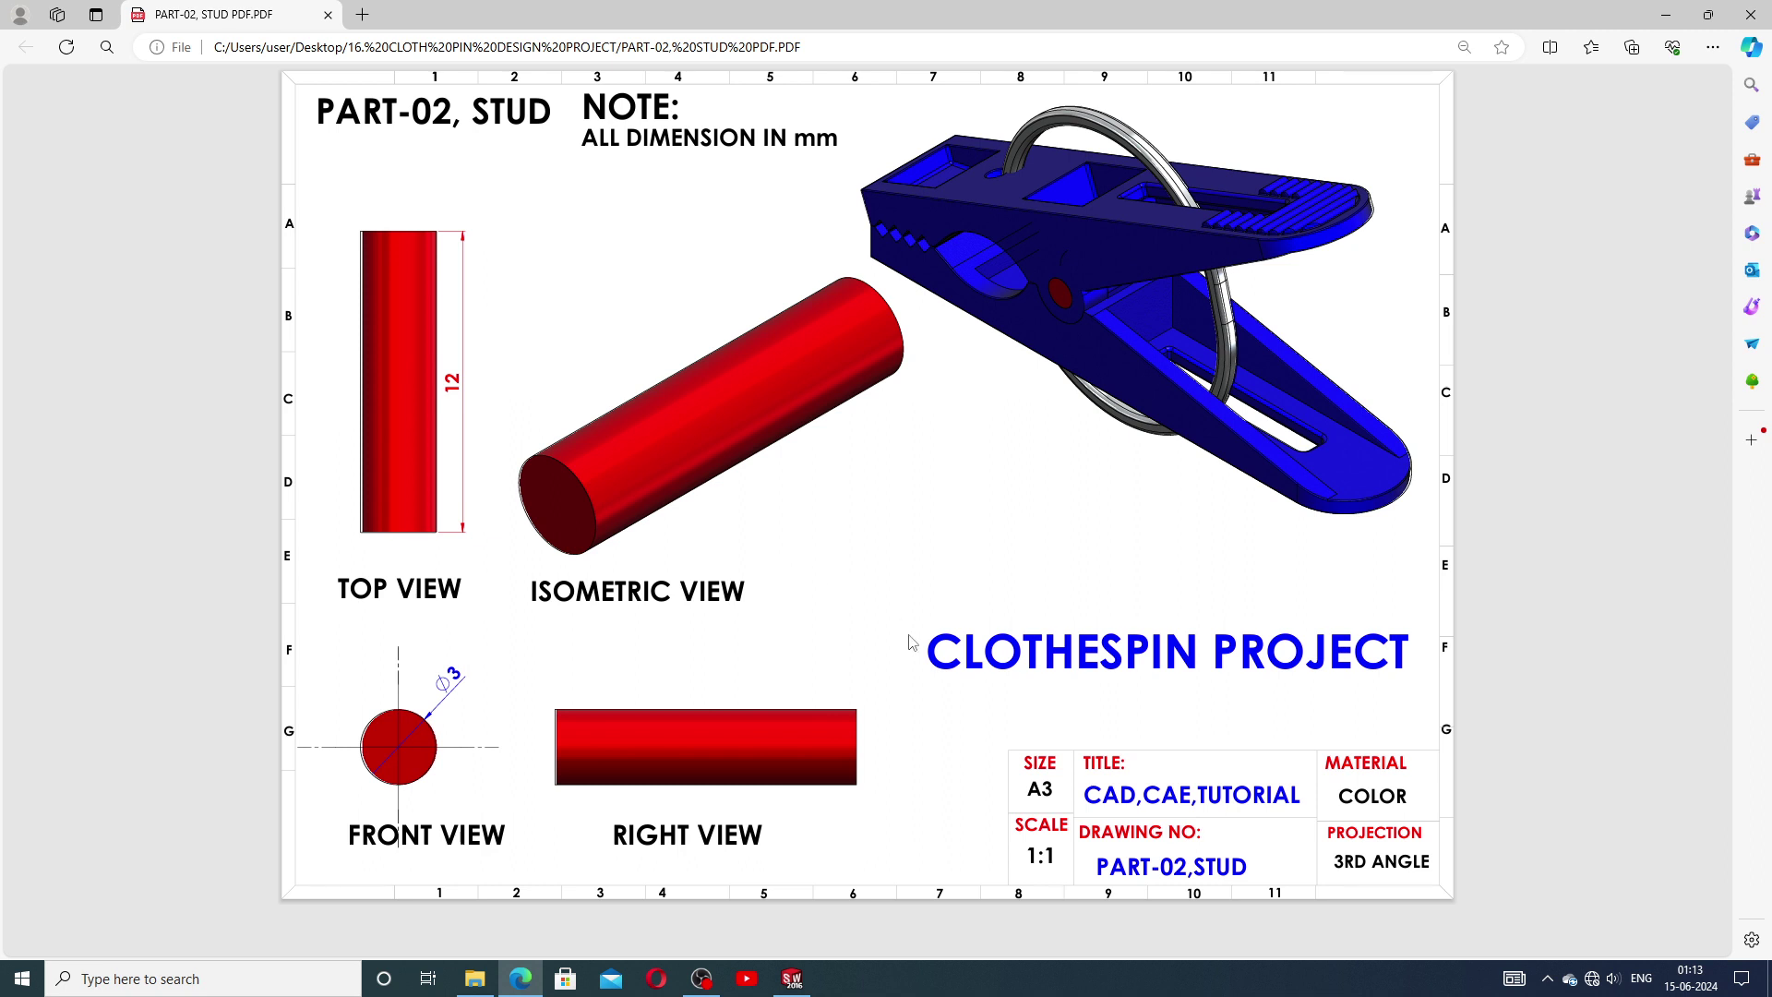
{"action": "left_click", "coordinate": [789, 980]}
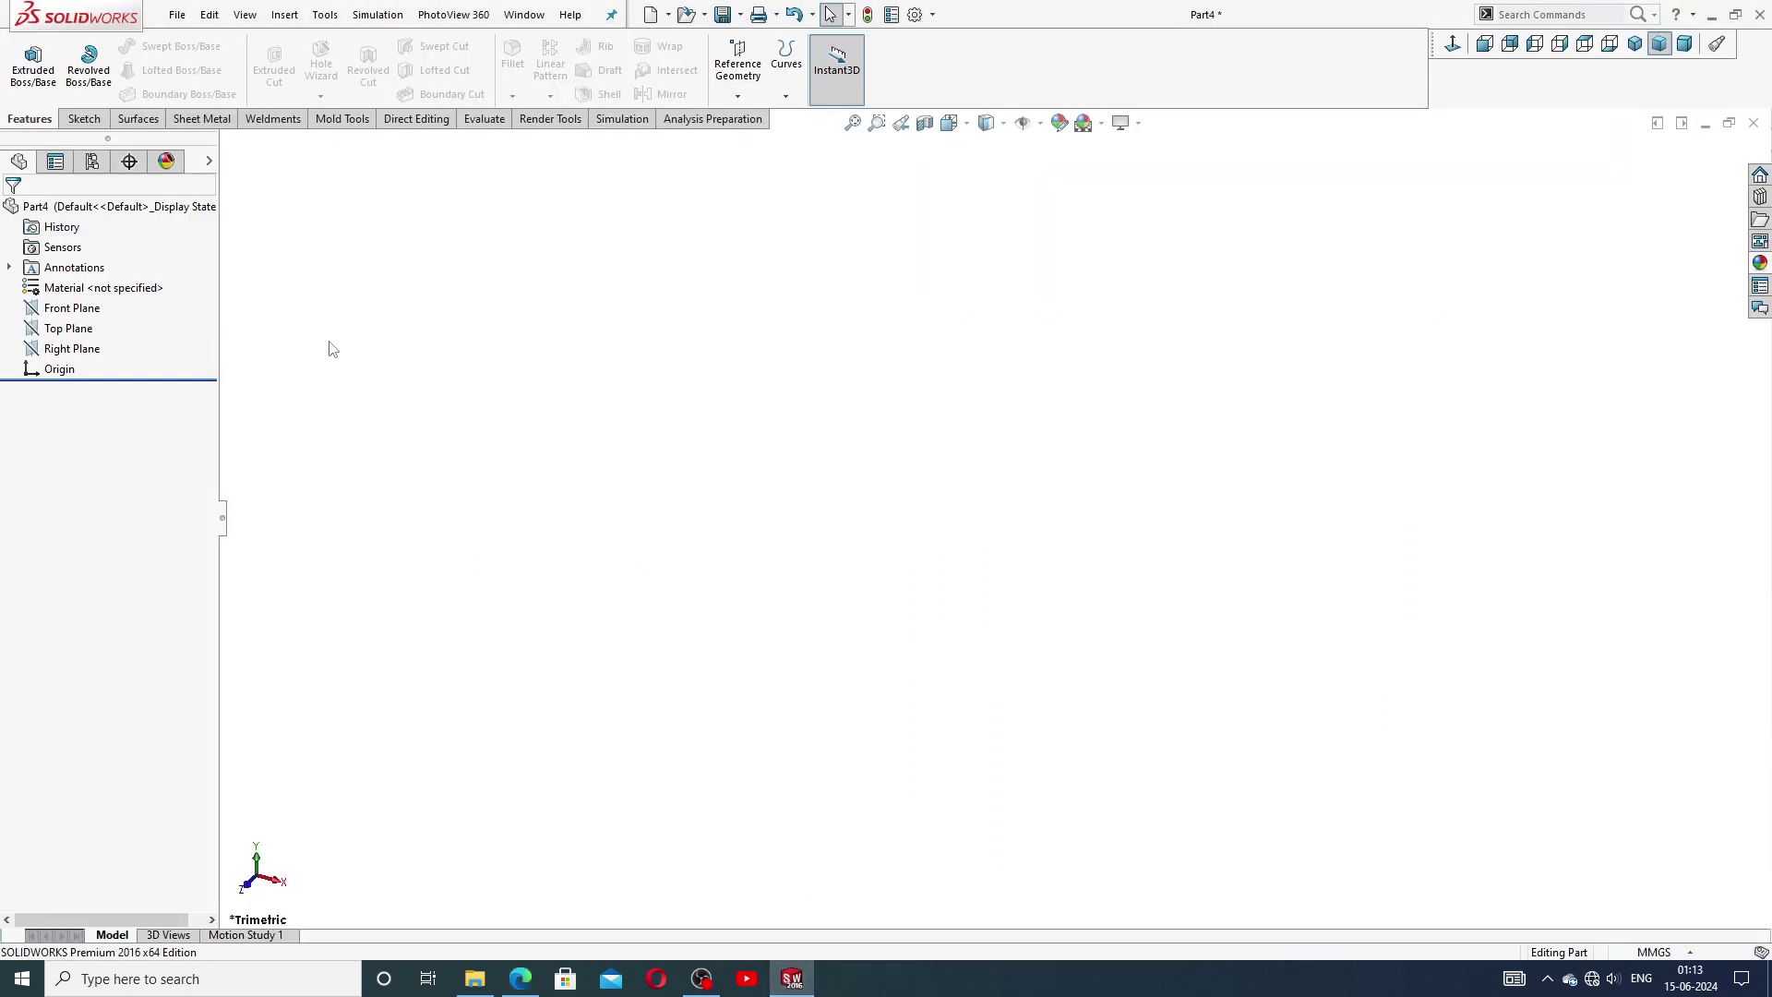
Sketch a circle on the Front Plane centred on the origin.
{"action": "left_click", "coordinate": [72, 308]}
{"action": "left_click", "coordinate": [139, 279]}
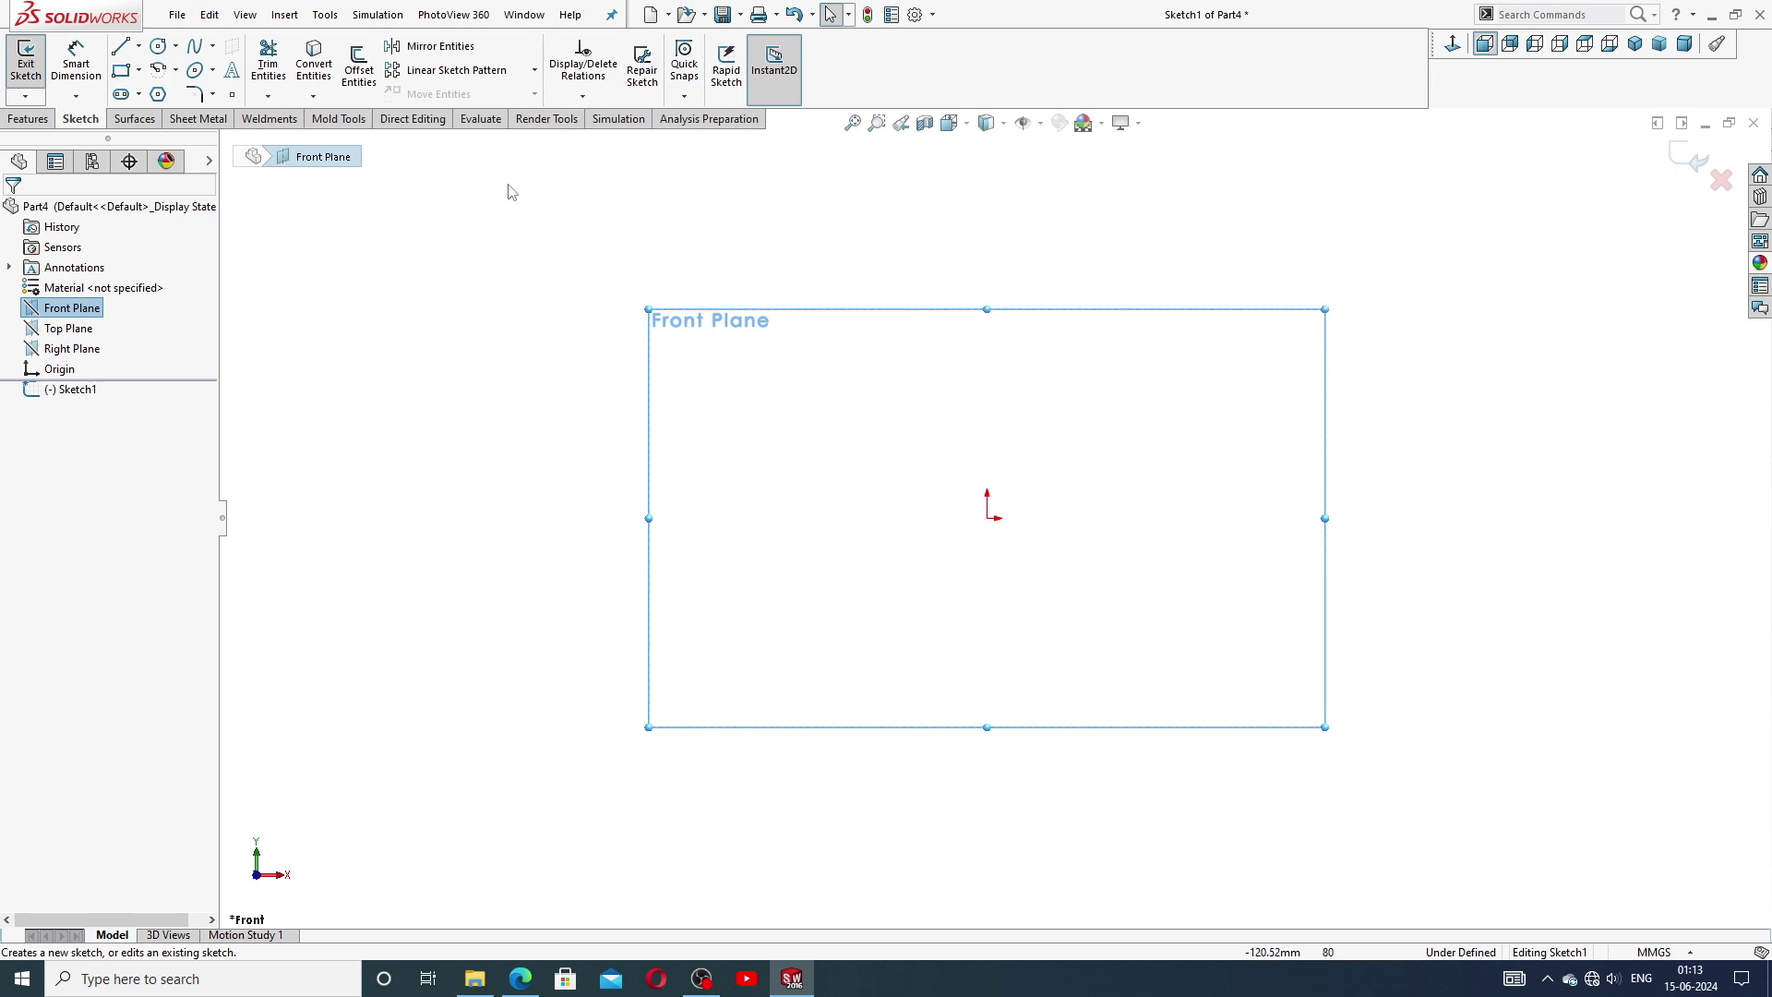
{"action": "left_click", "coordinate": [159, 46]}
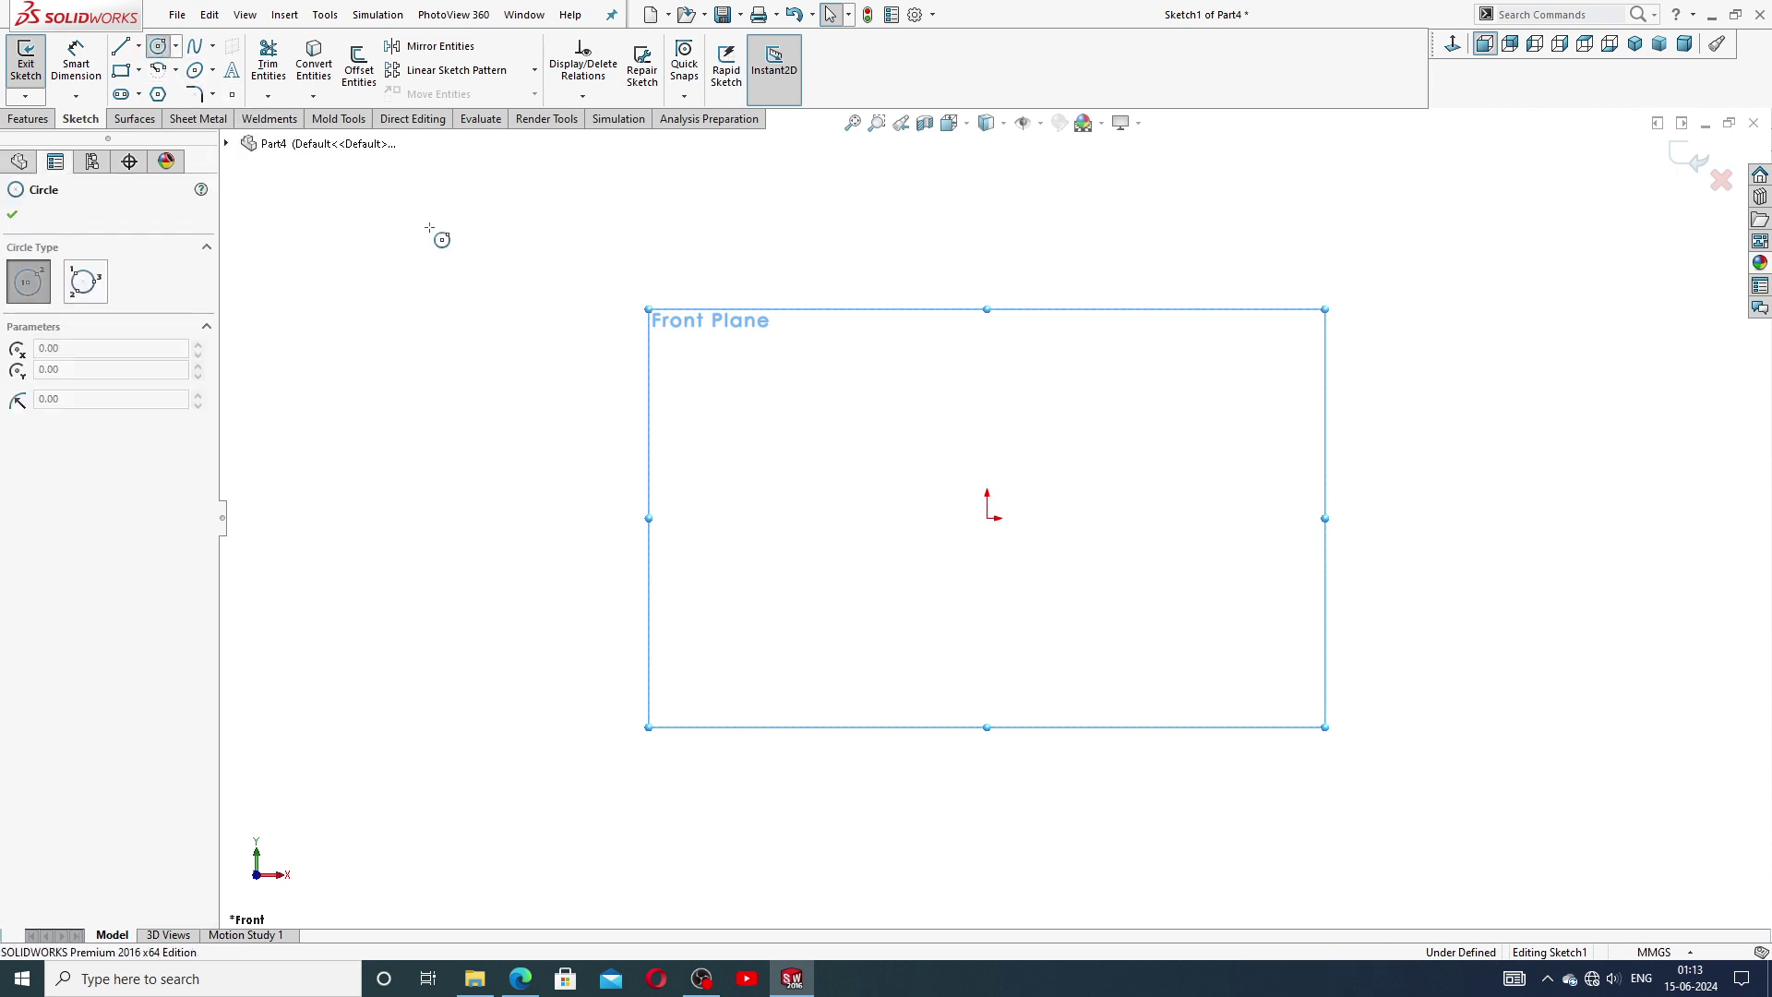
{"action": "left_click", "coordinate": [986, 517]}
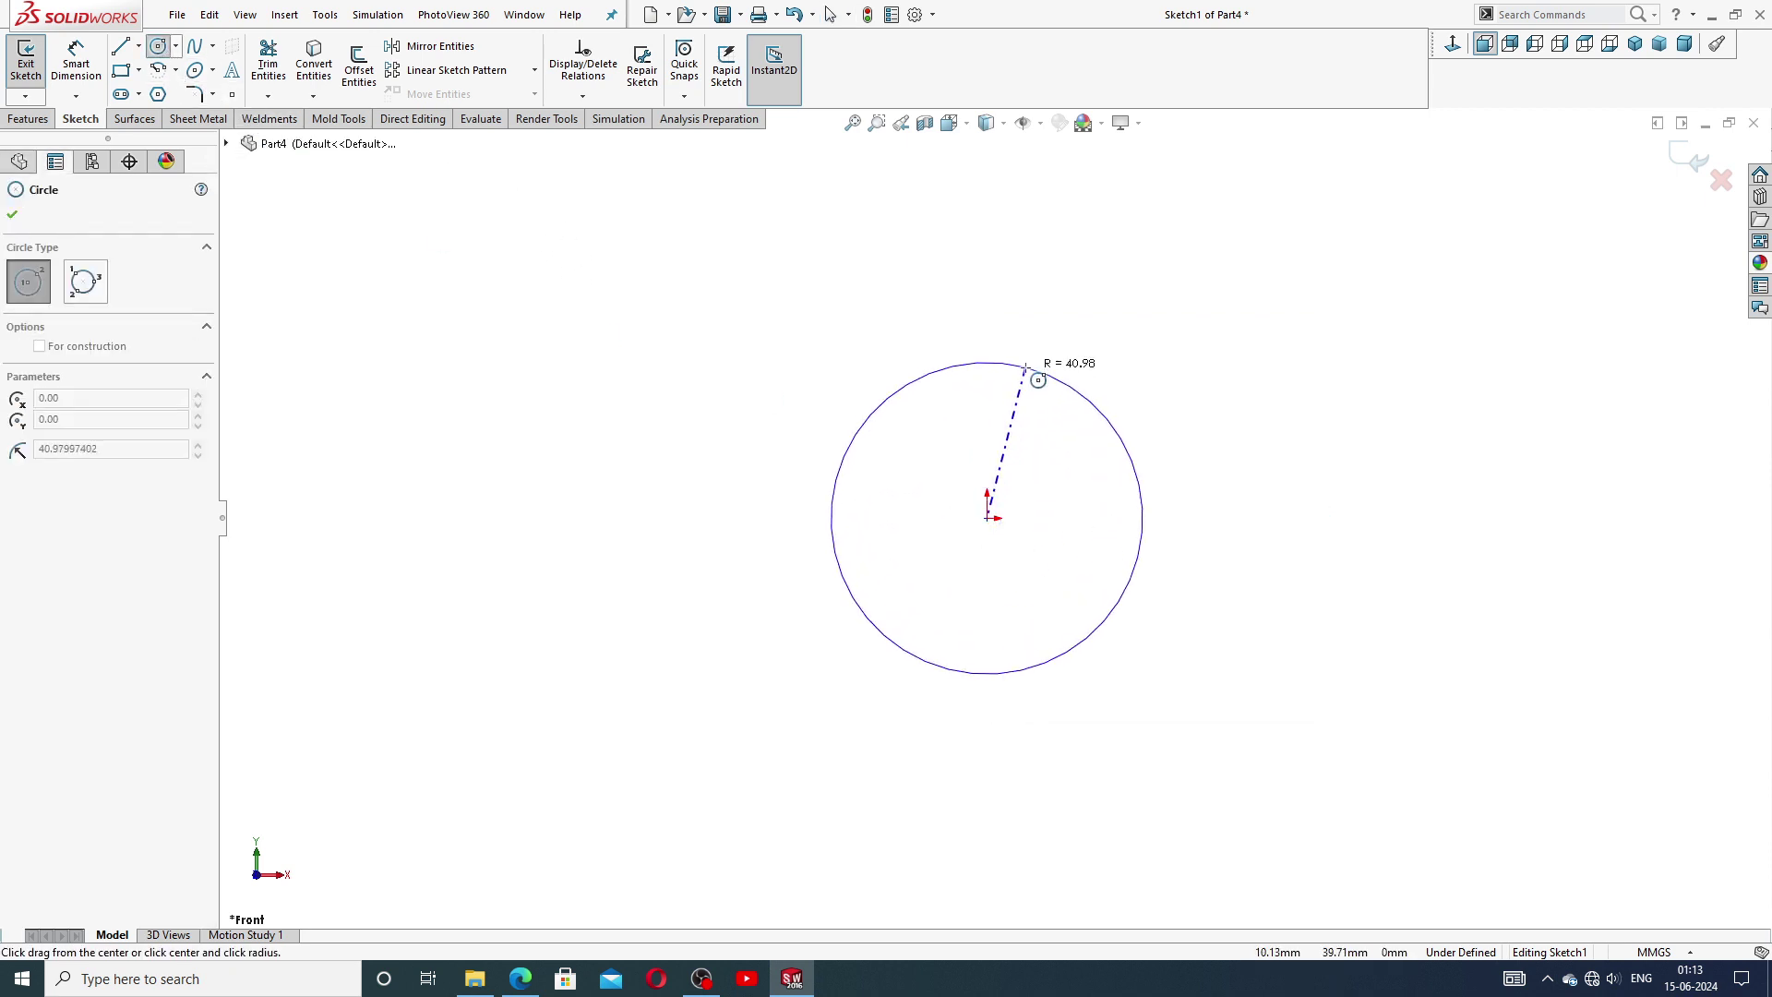
{"action": "left_click", "coordinate": [1040, 369]}
{"action": "right_click", "coordinate": [1102, 353]}
{"action": "left_click", "coordinate": [1133, 356]}
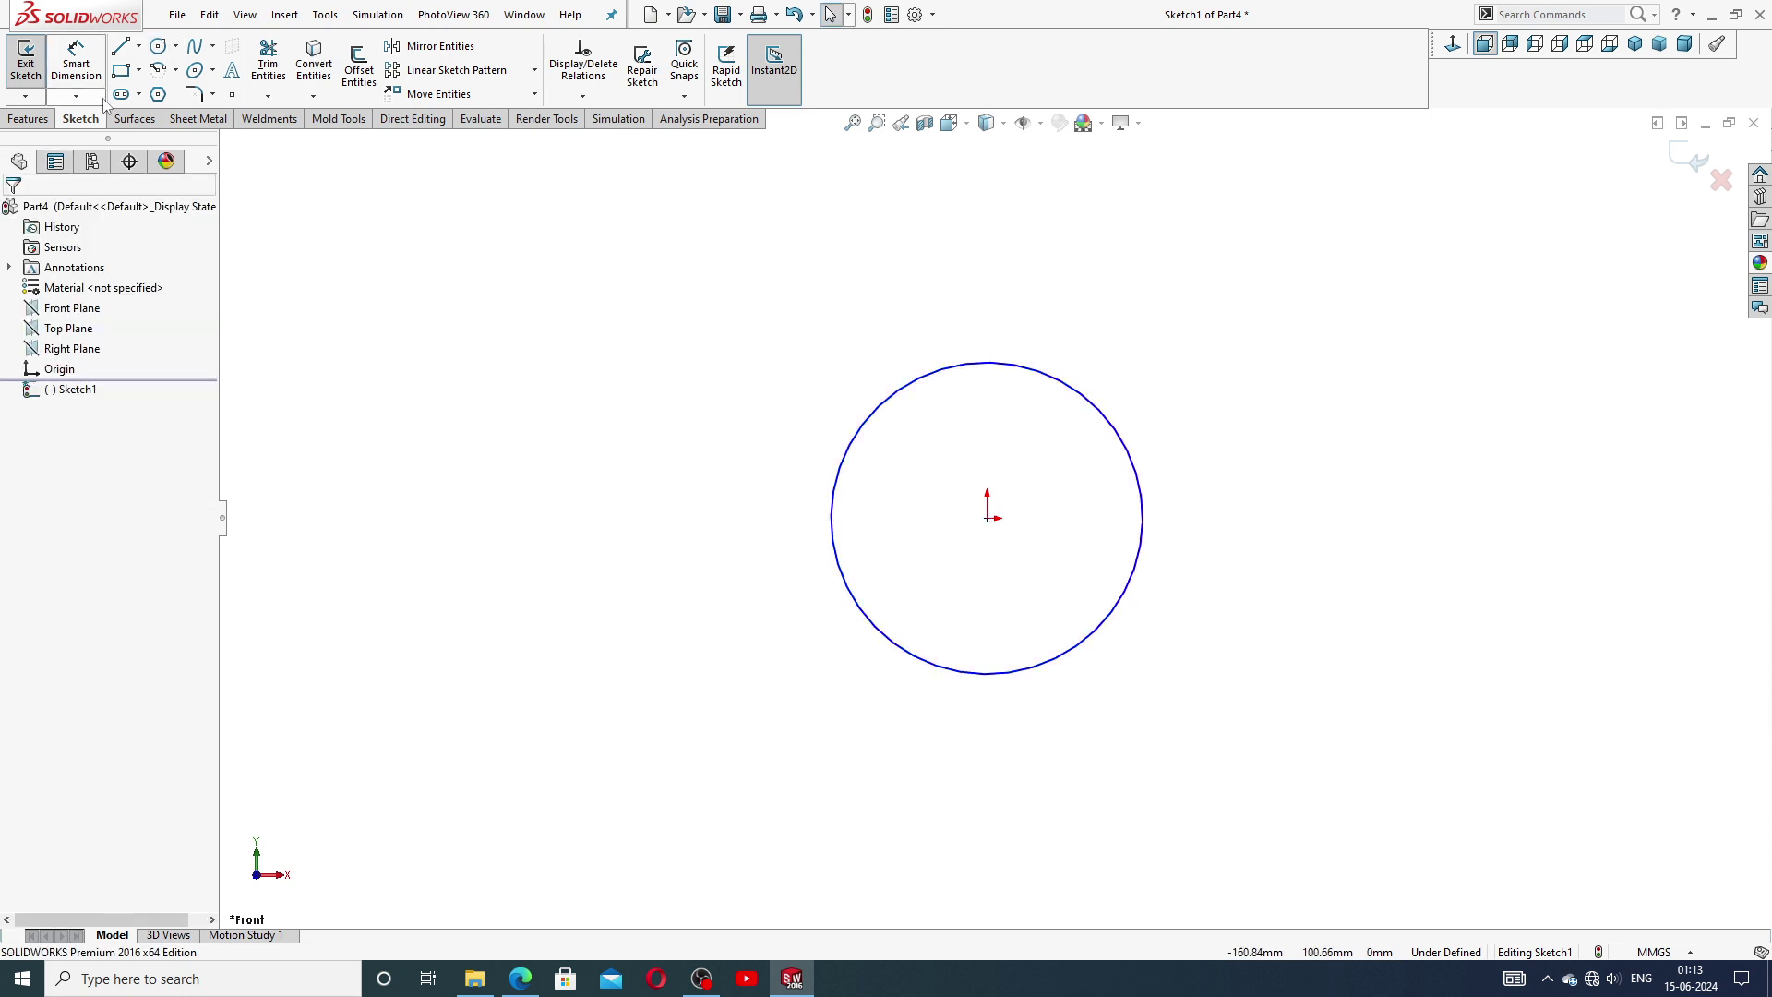
Dimension the circle's diameter as 3 mm with Smart Dimension.
{"action": "left_click", "coordinate": [76, 60]}
{"action": "left_click", "coordinate": [1059, 383]}
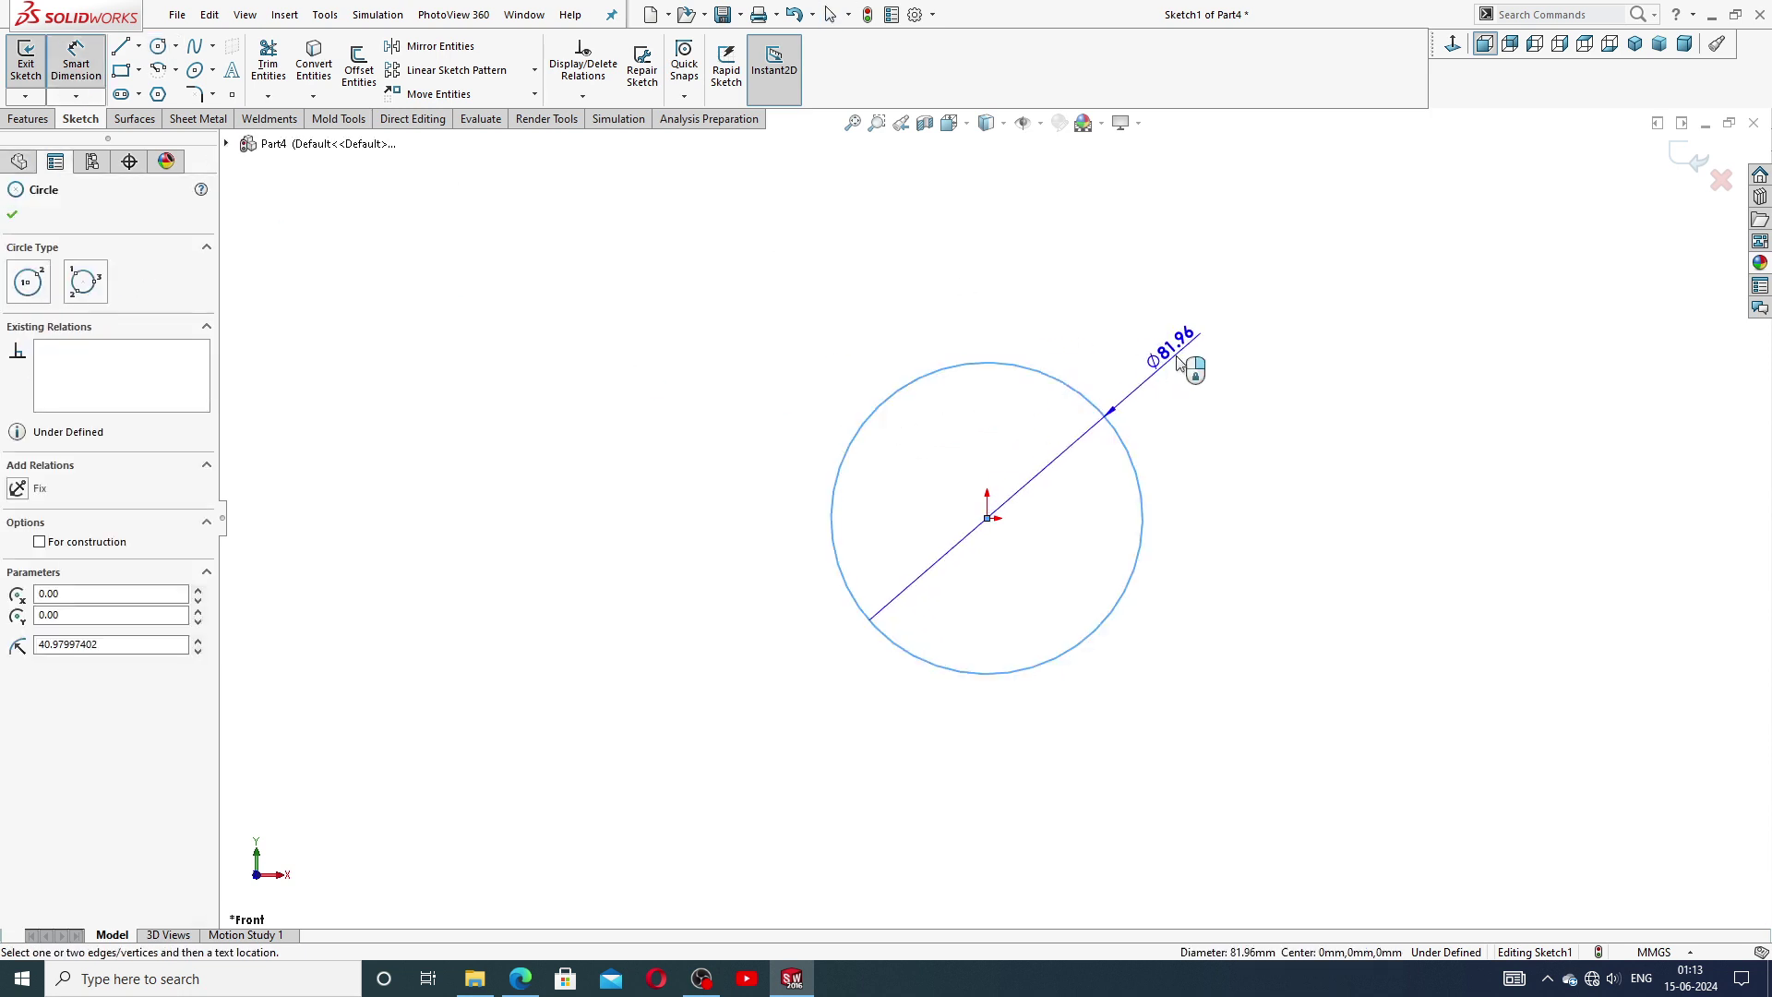
{"action": "left_click", "coordinate": [1185, 364]}
{"action": "type", "text": "3"}
{"action": "key", "text": "Return"}
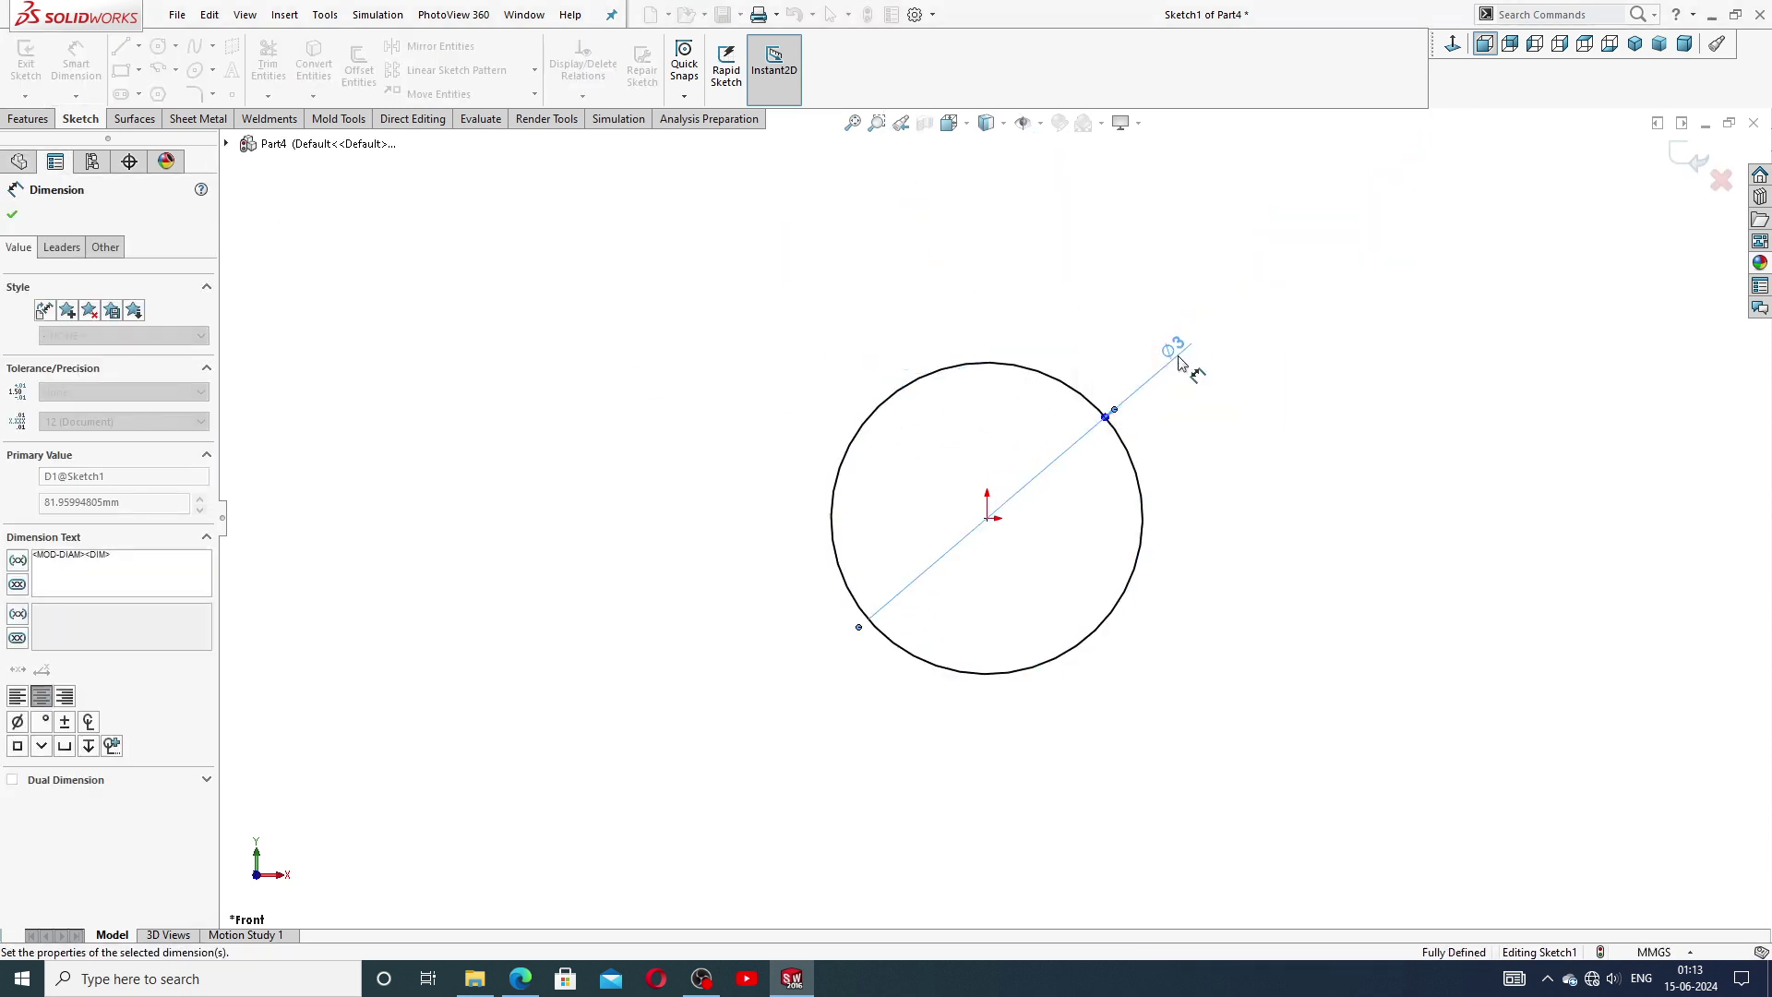
{"action": "scroll", "coordinate": [1007, 540], "scroll_direction": "down", "scroll_amount": 1}
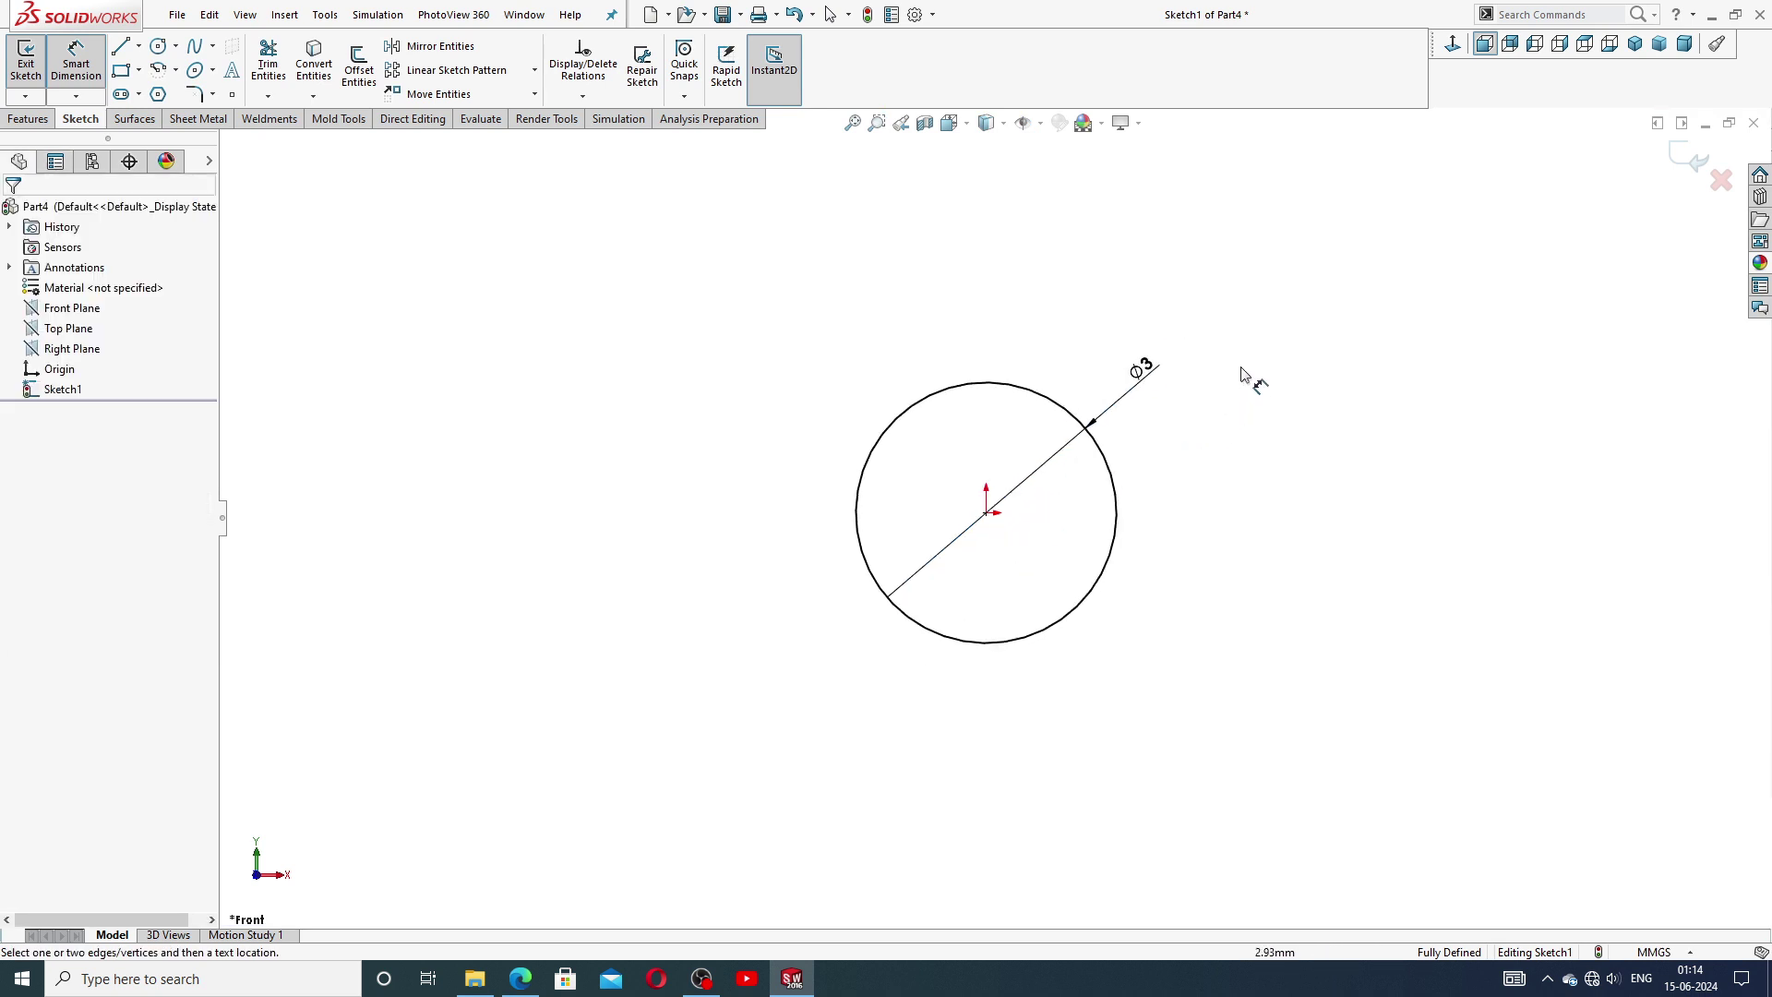
{"action": "right_click", "coordinate": [1246, 378]}
{"action": "left_click", "coordinate": [1296, 275]}
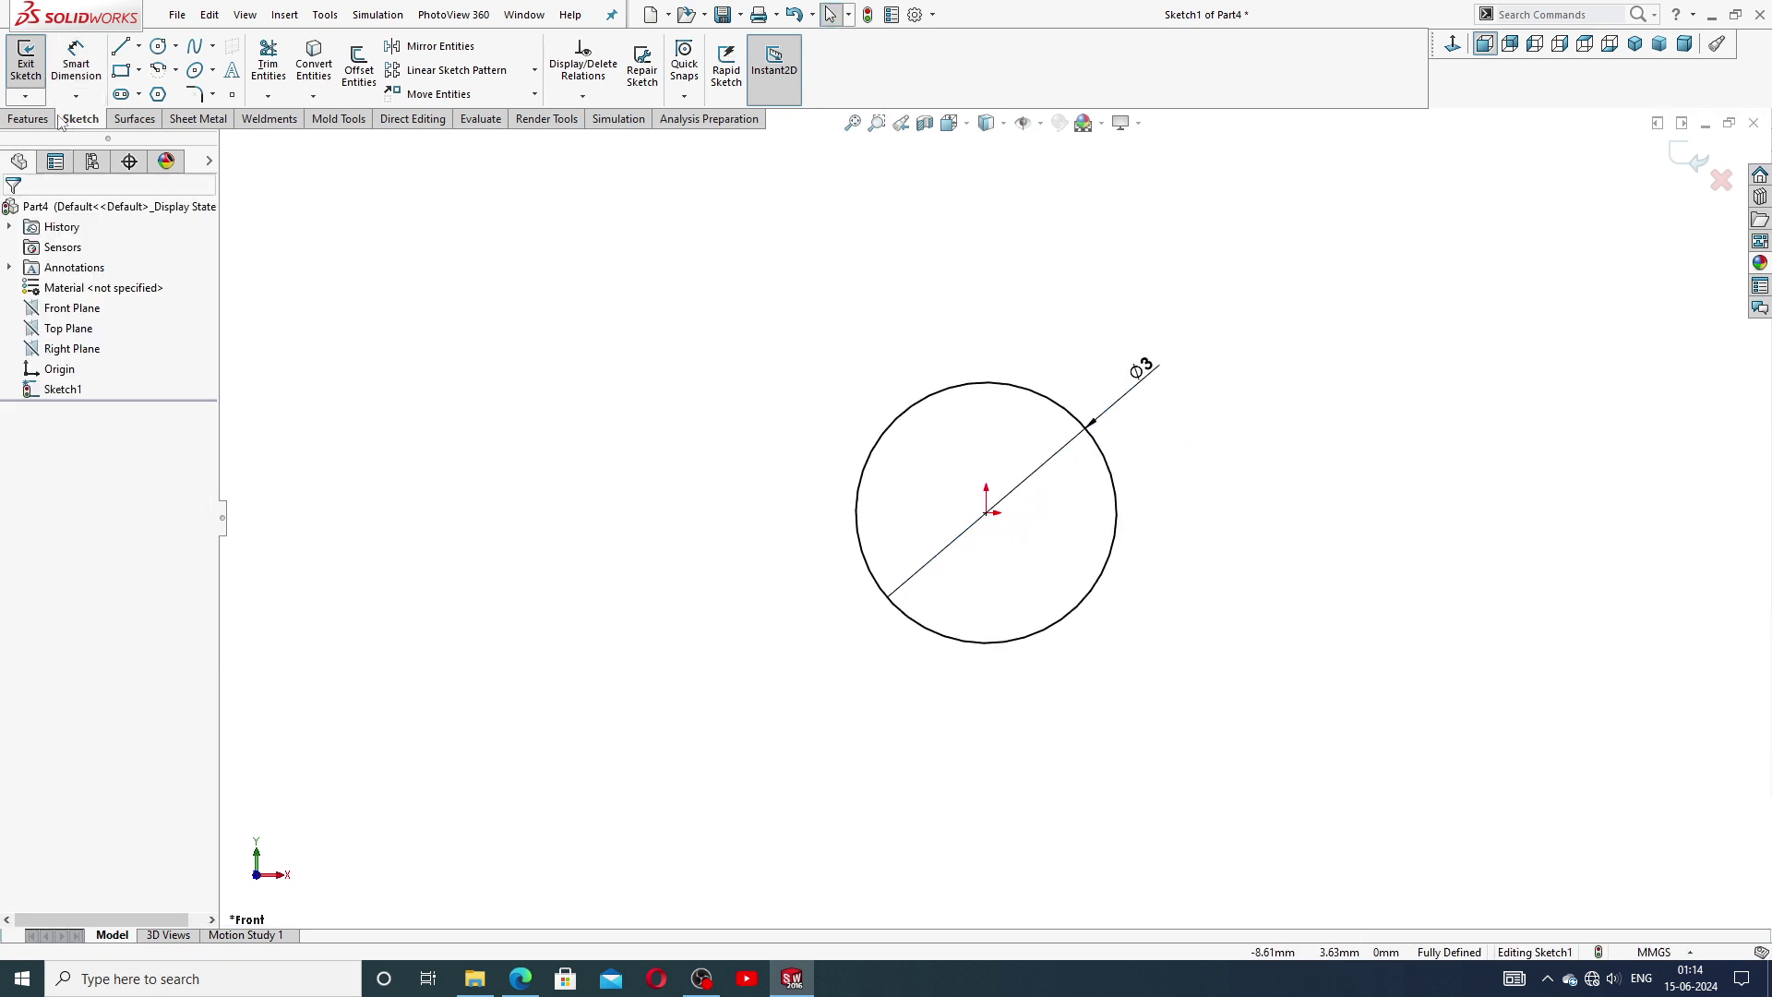
{"action": "left_click", "coordinate": [28, 118]}
Extrude the Ø3 circle 12 mm Mid Plane into a solid cylinder and check the PDF.
{"action": "left_click", "coordinate": [37, 70]}
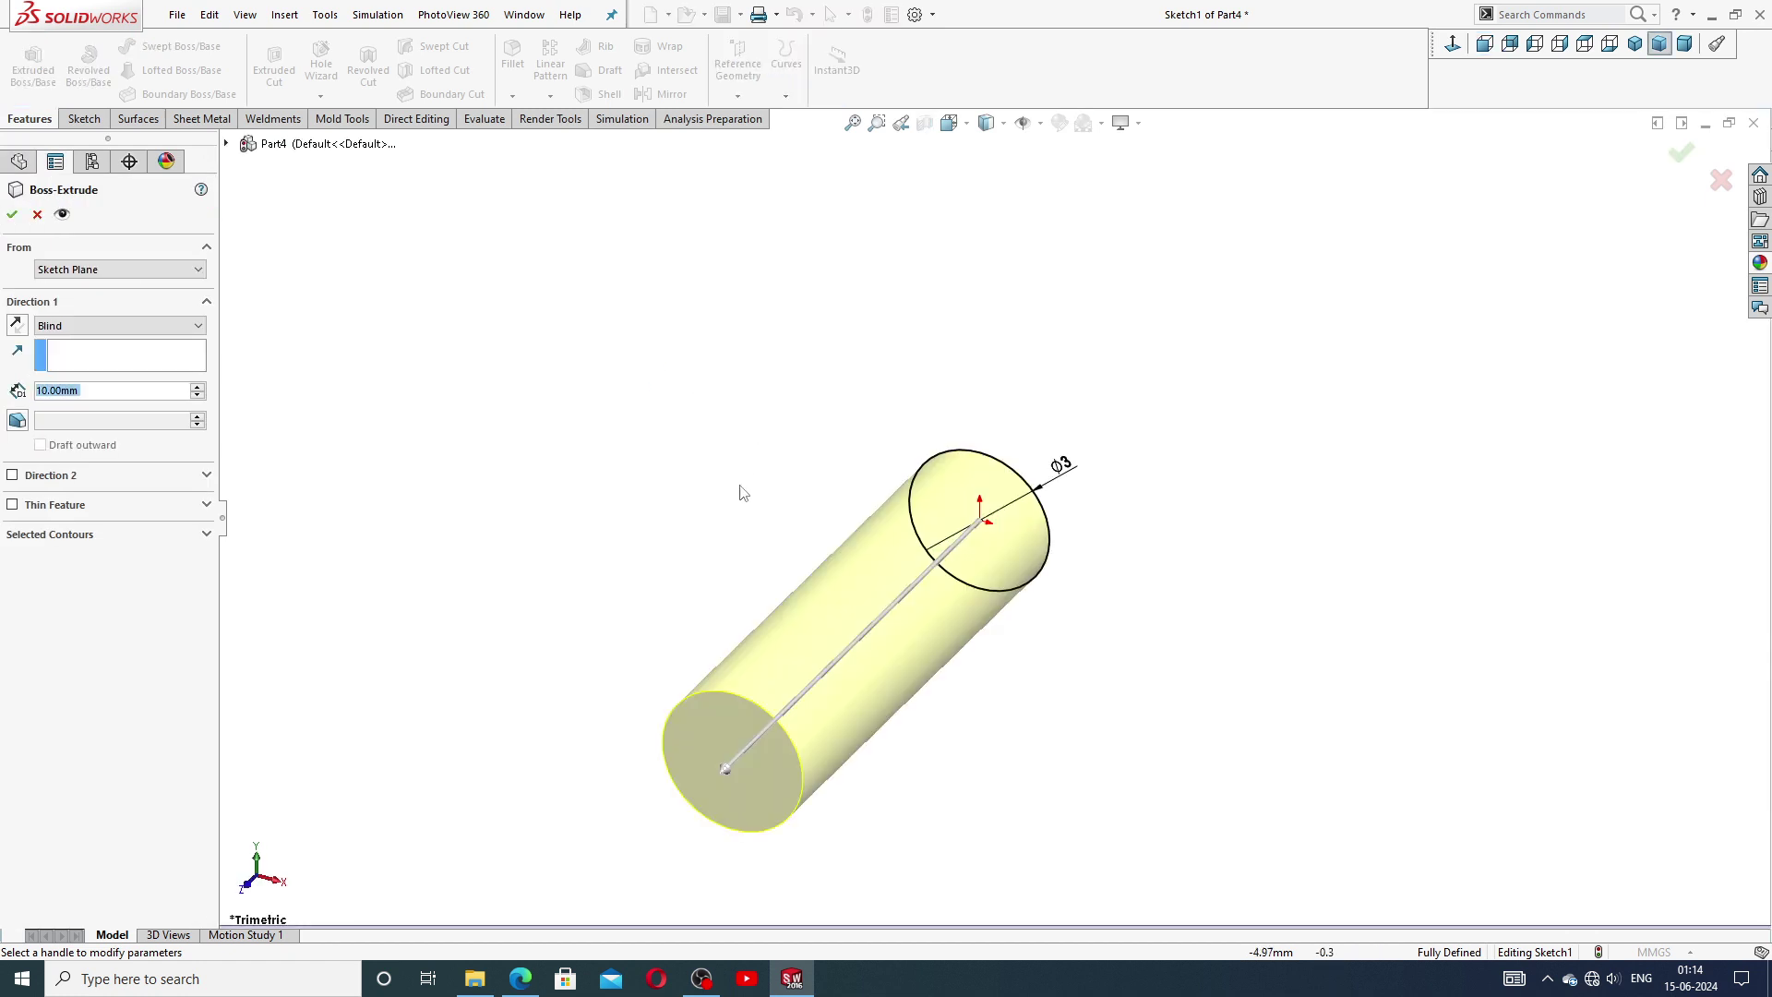
{"action": "left_click", "coordinate": [111, 325]}
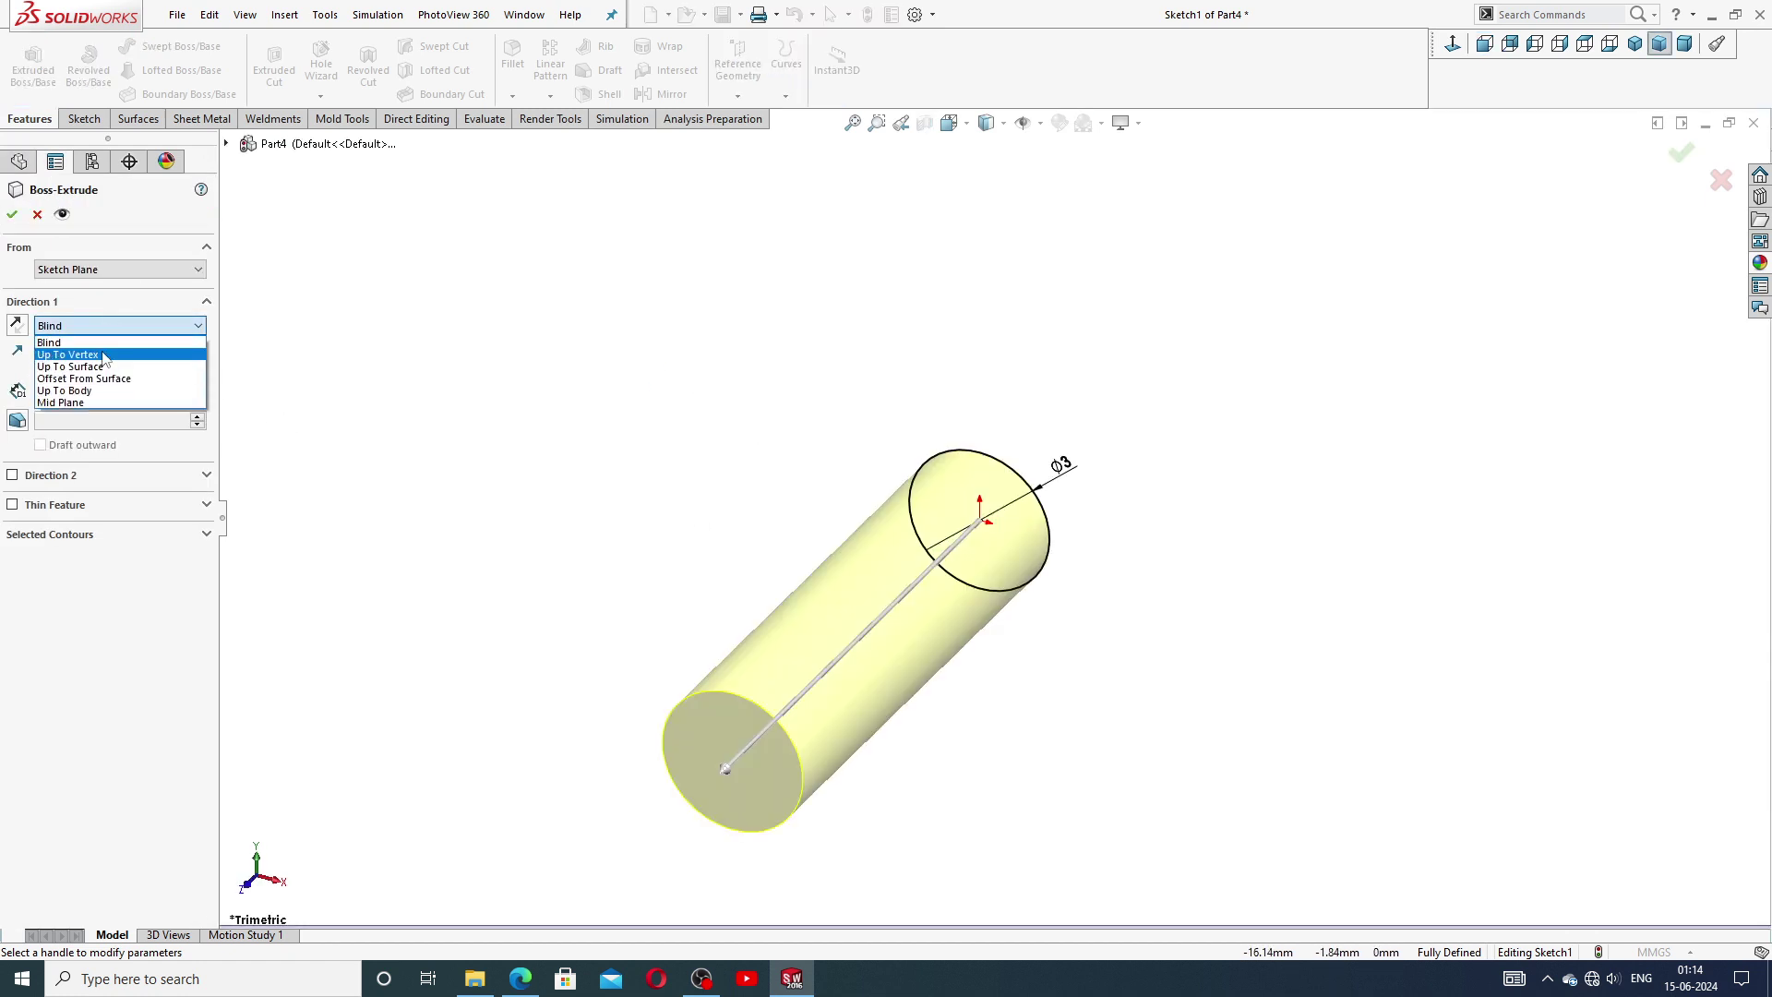
{"action": "left_click", "coordinate": [102, 407]}
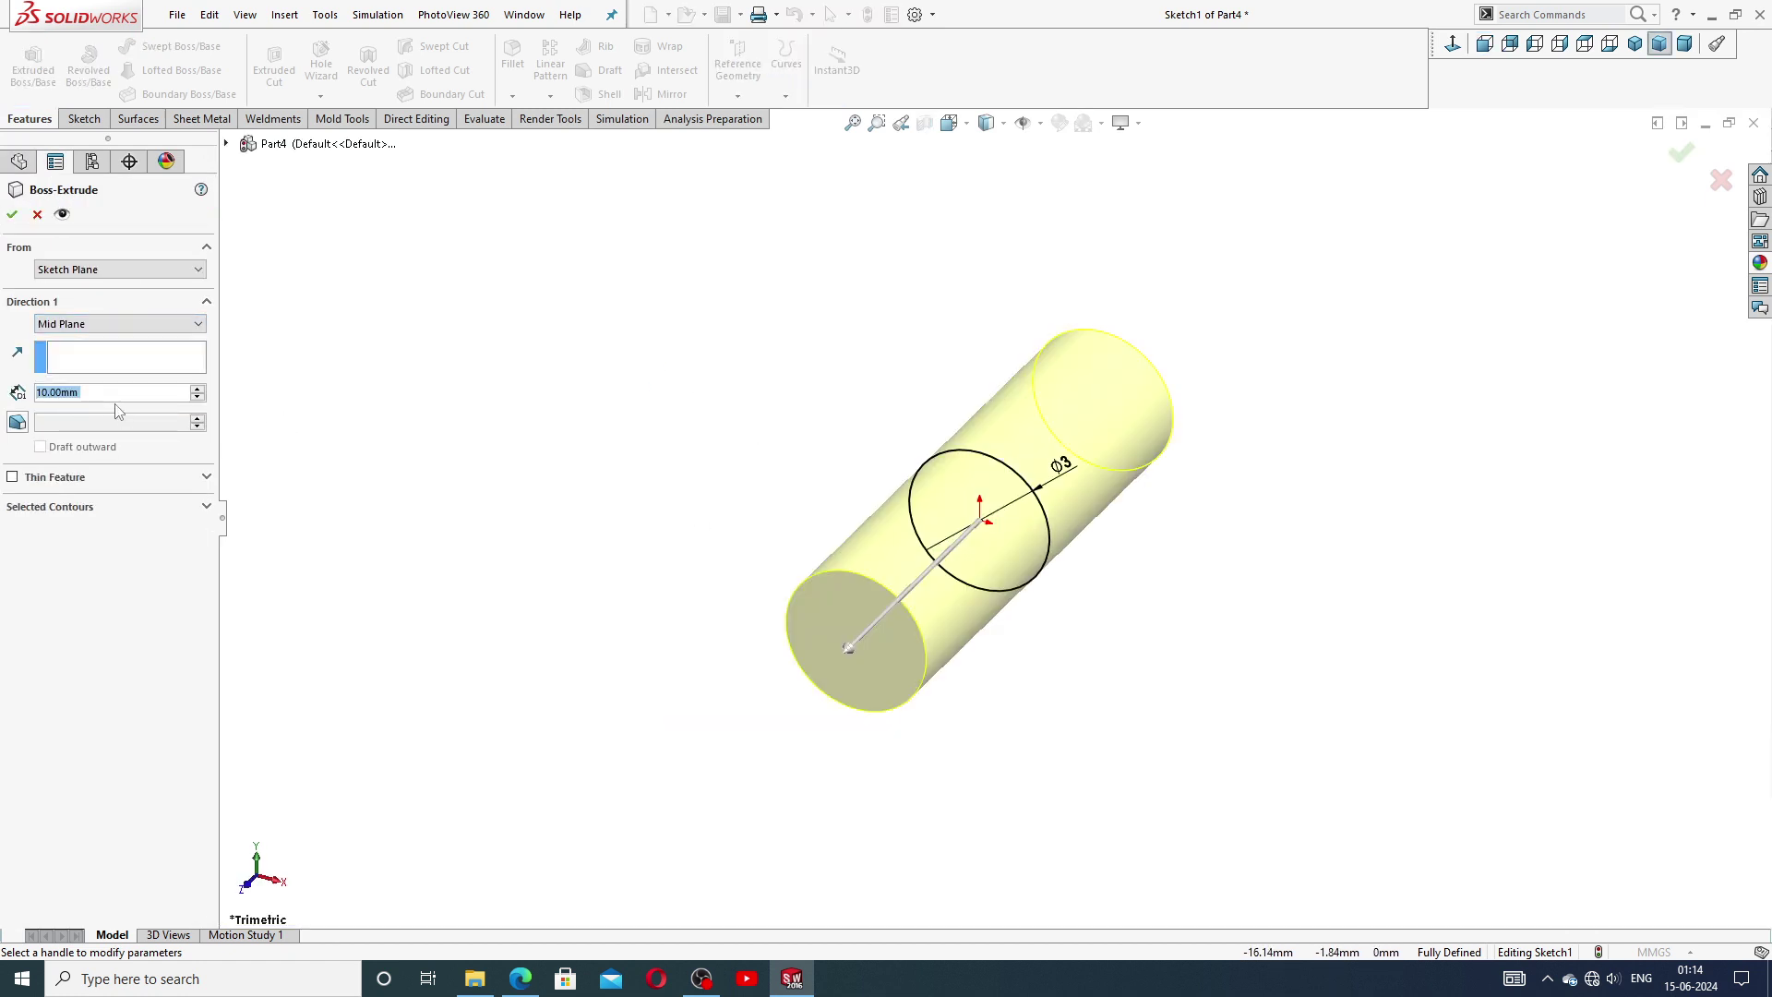
{"action": "type", "text": "12"}
{"action": "key", "text": "Return"}
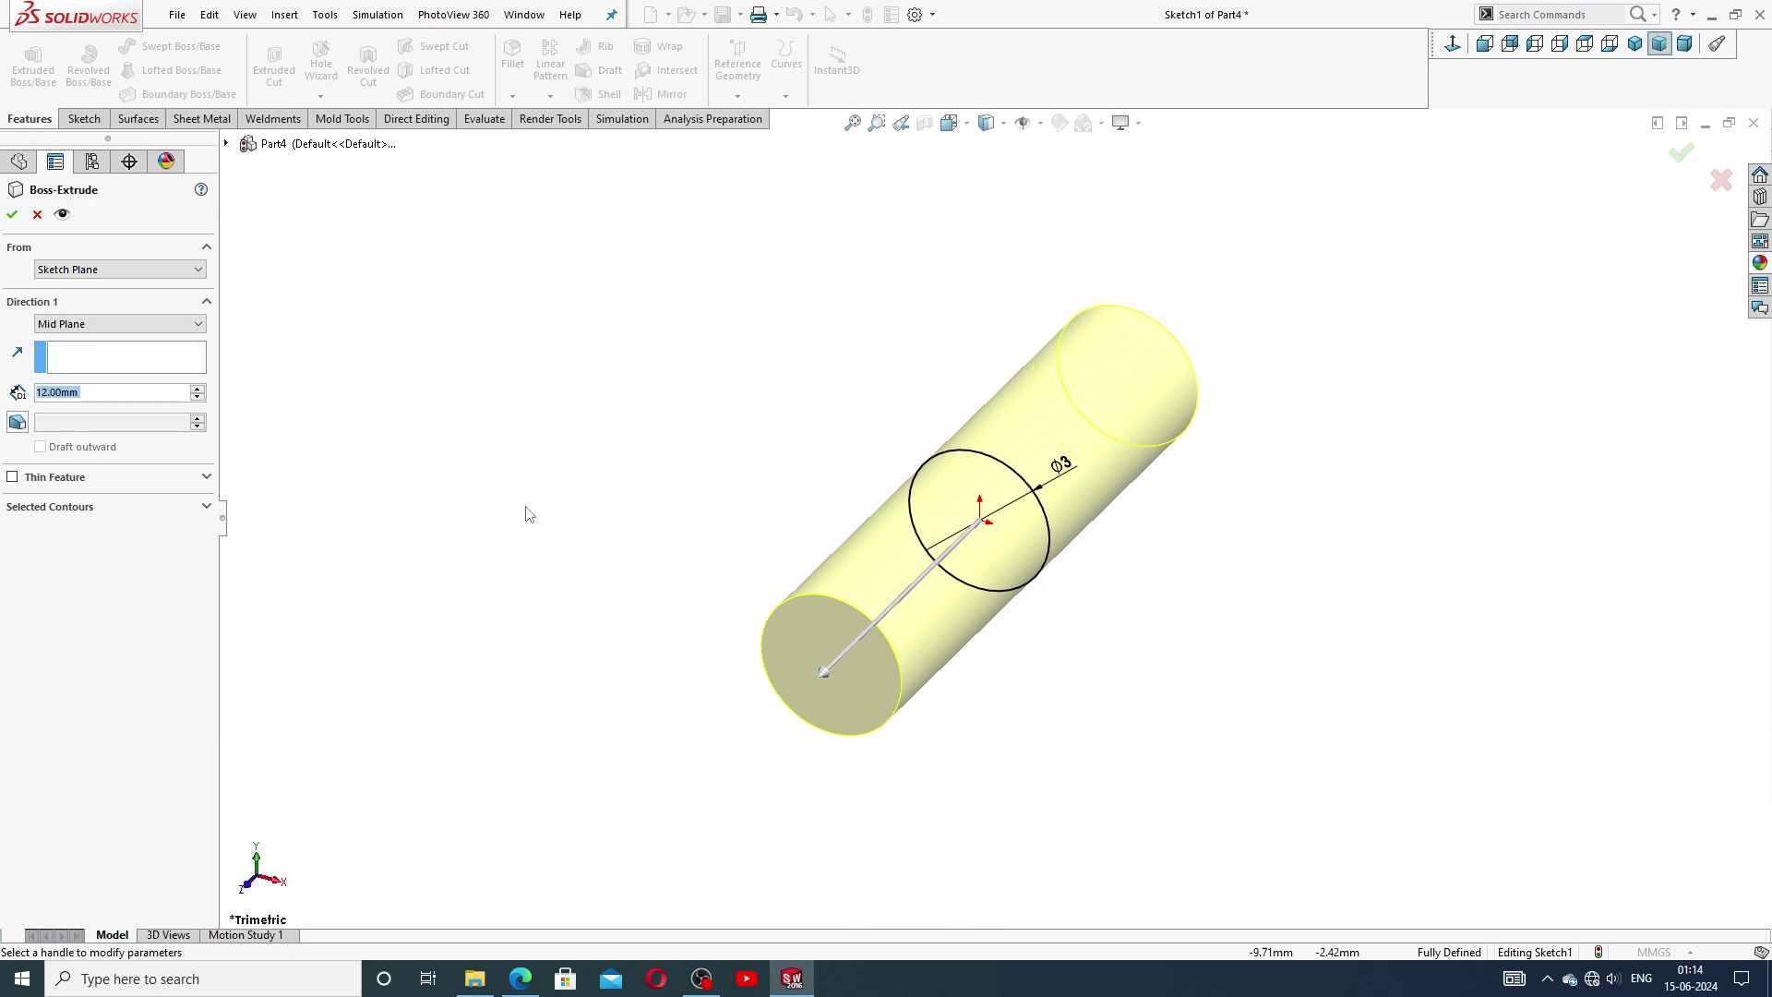
{"action": "scroll", "coordinate": [1039, 648], "scroll_direction": "down", "scroll_amount": 1}
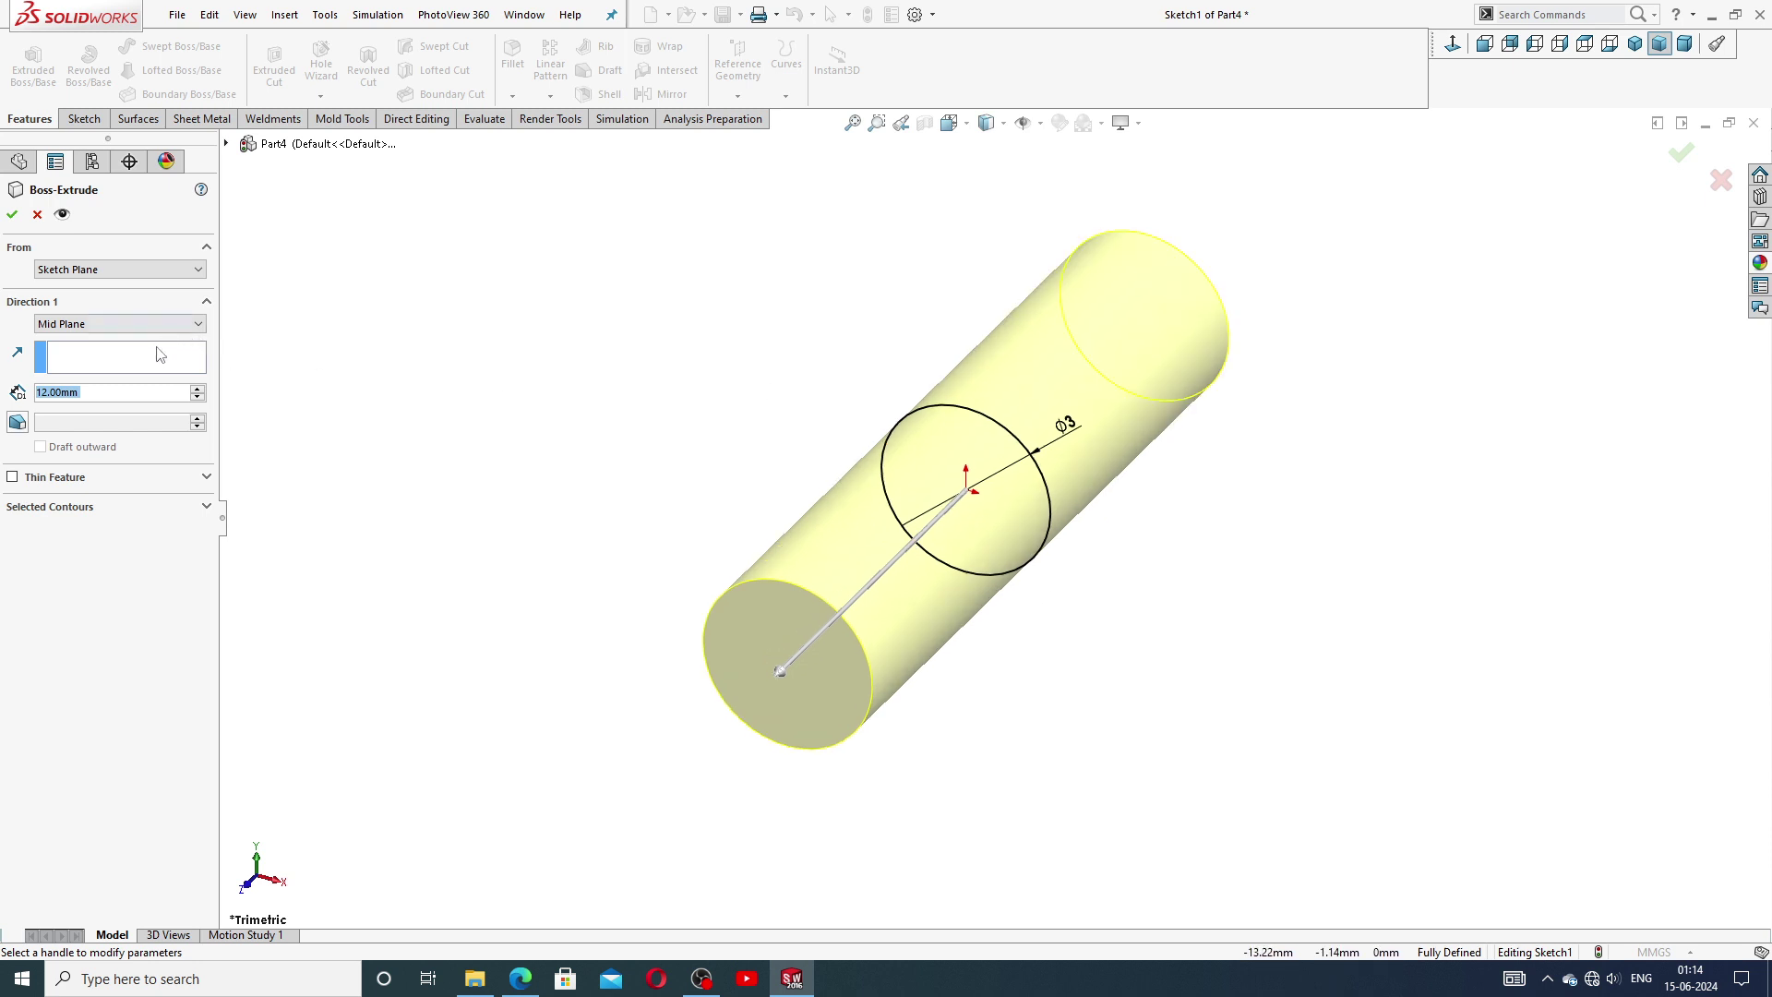
{"action": "key", "text": "Return"}
{"action": "left_click", "coordinate": [647, 434]}
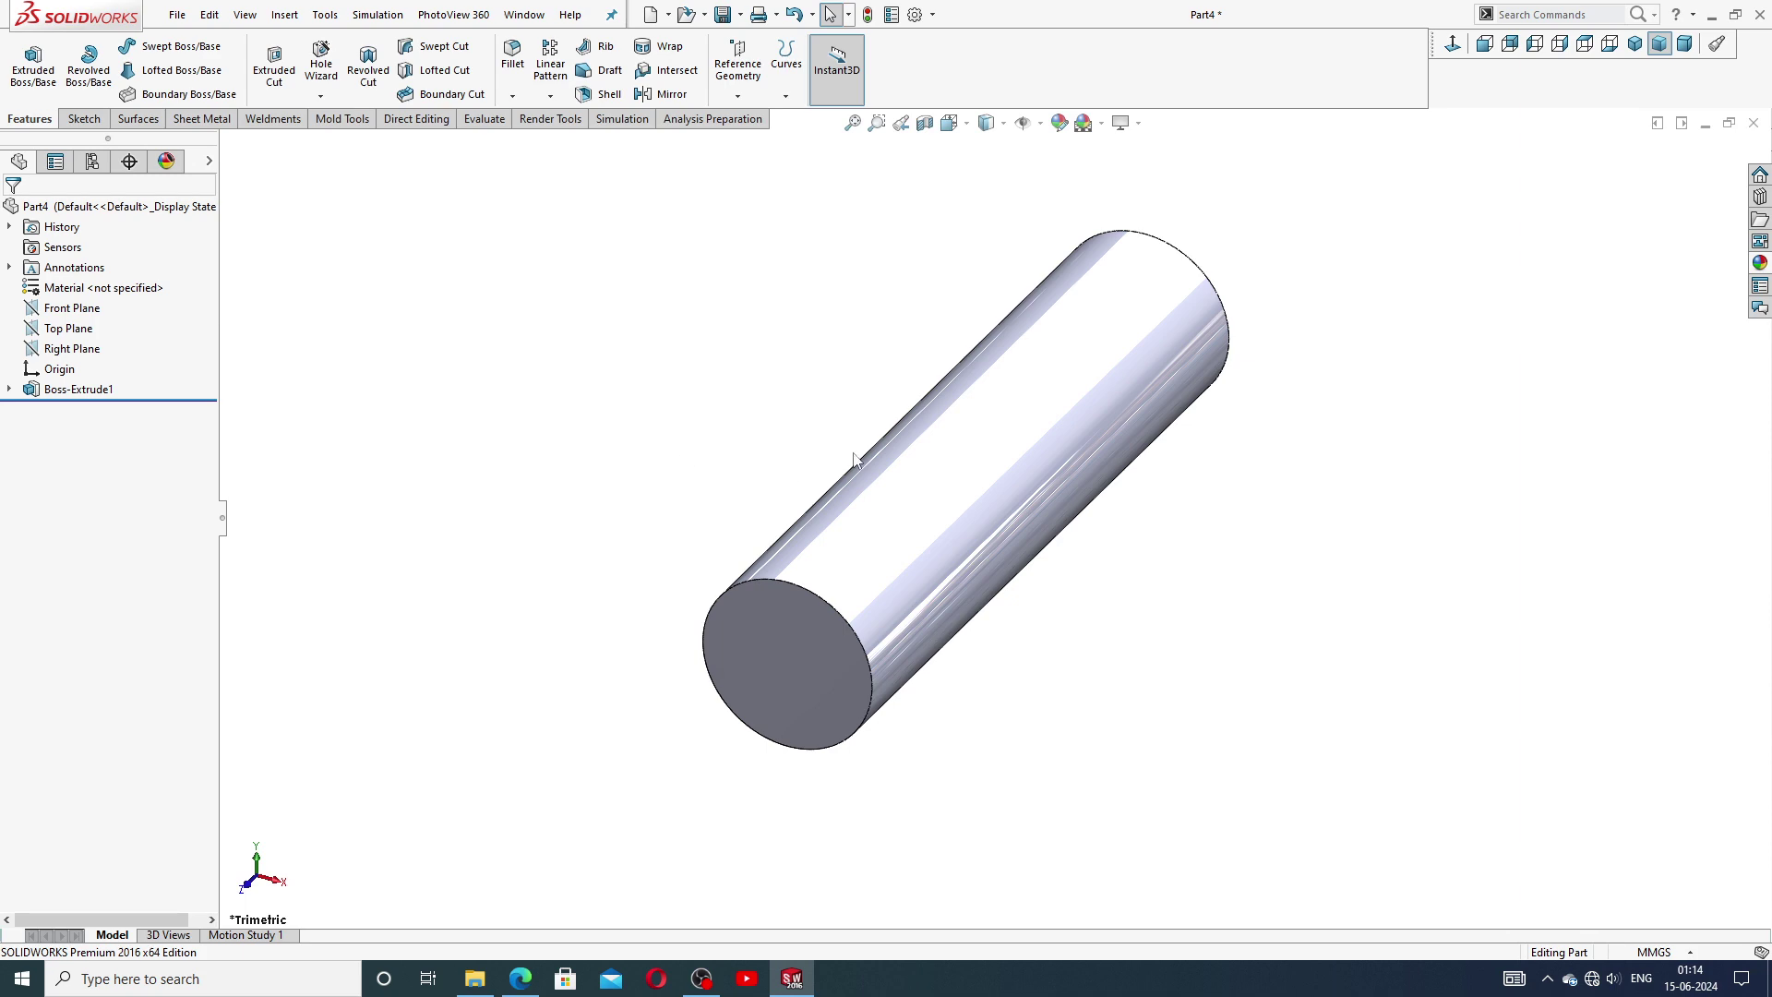
{"action": "left_click", "coordinate": [520, 978]}
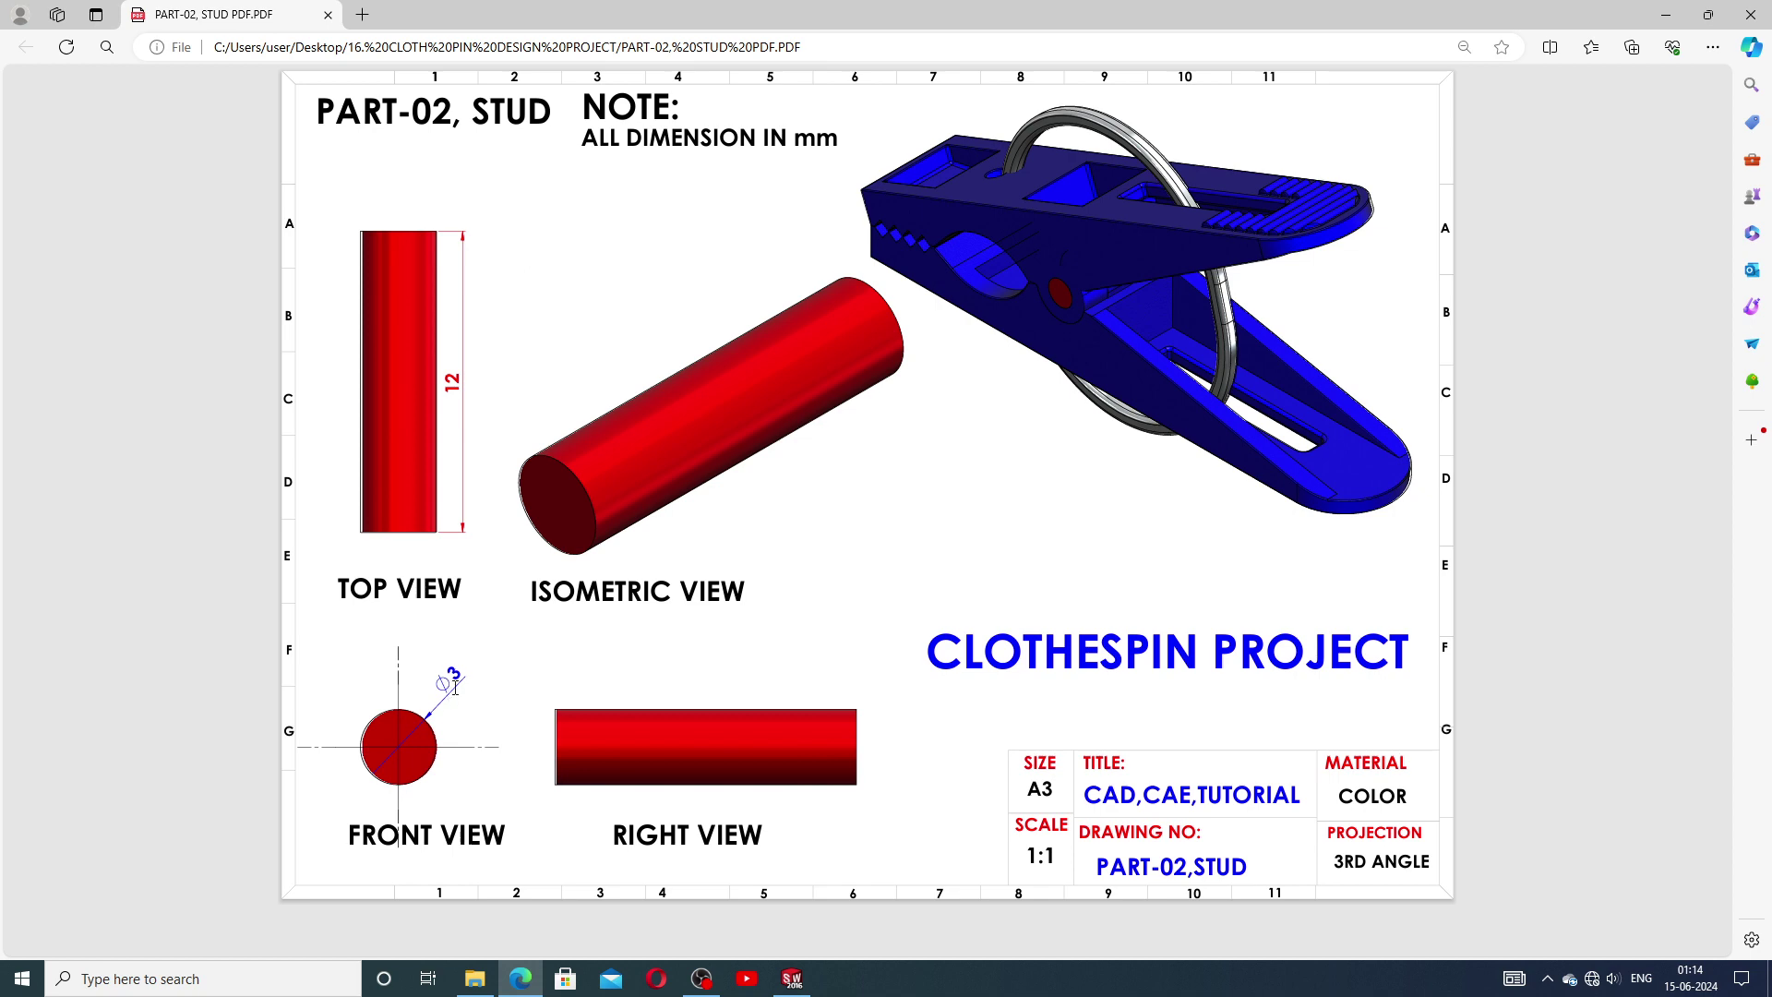
{"action": "left_click", "coordinate": [792, 973]}
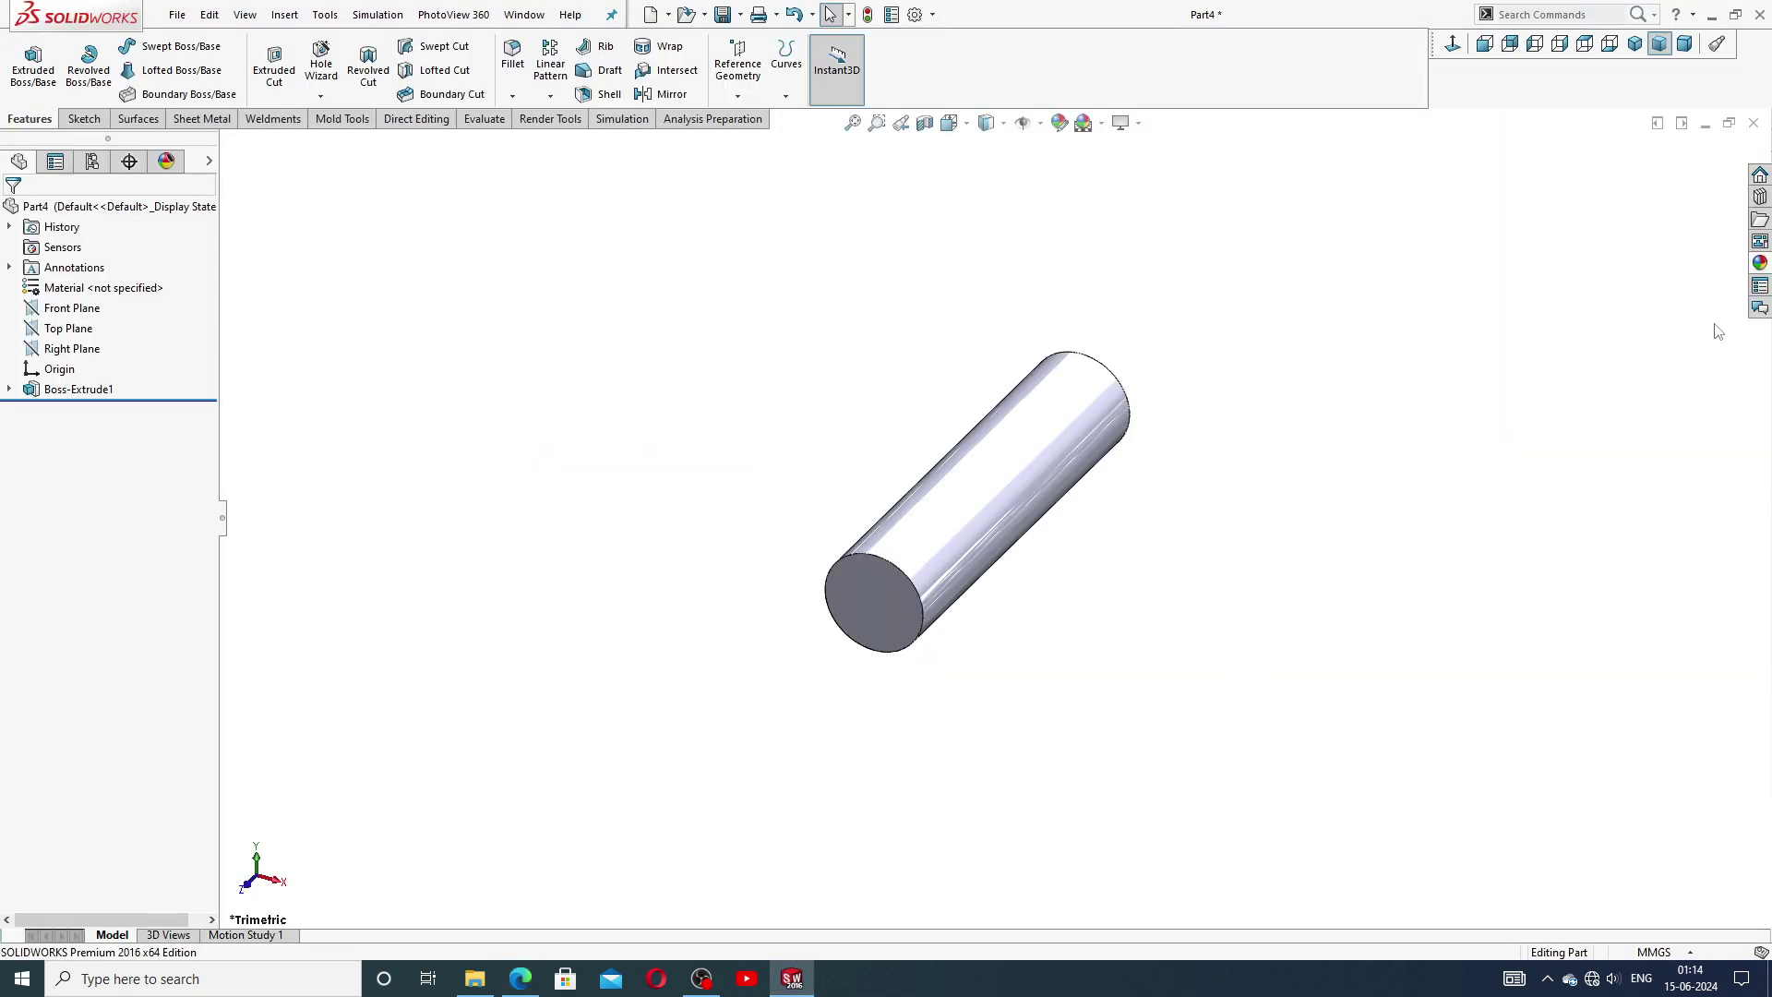
Apply the Painted candy apple red appearance to the cylinder.
{"action": "left_click", "coordinate": [1759, 264]}
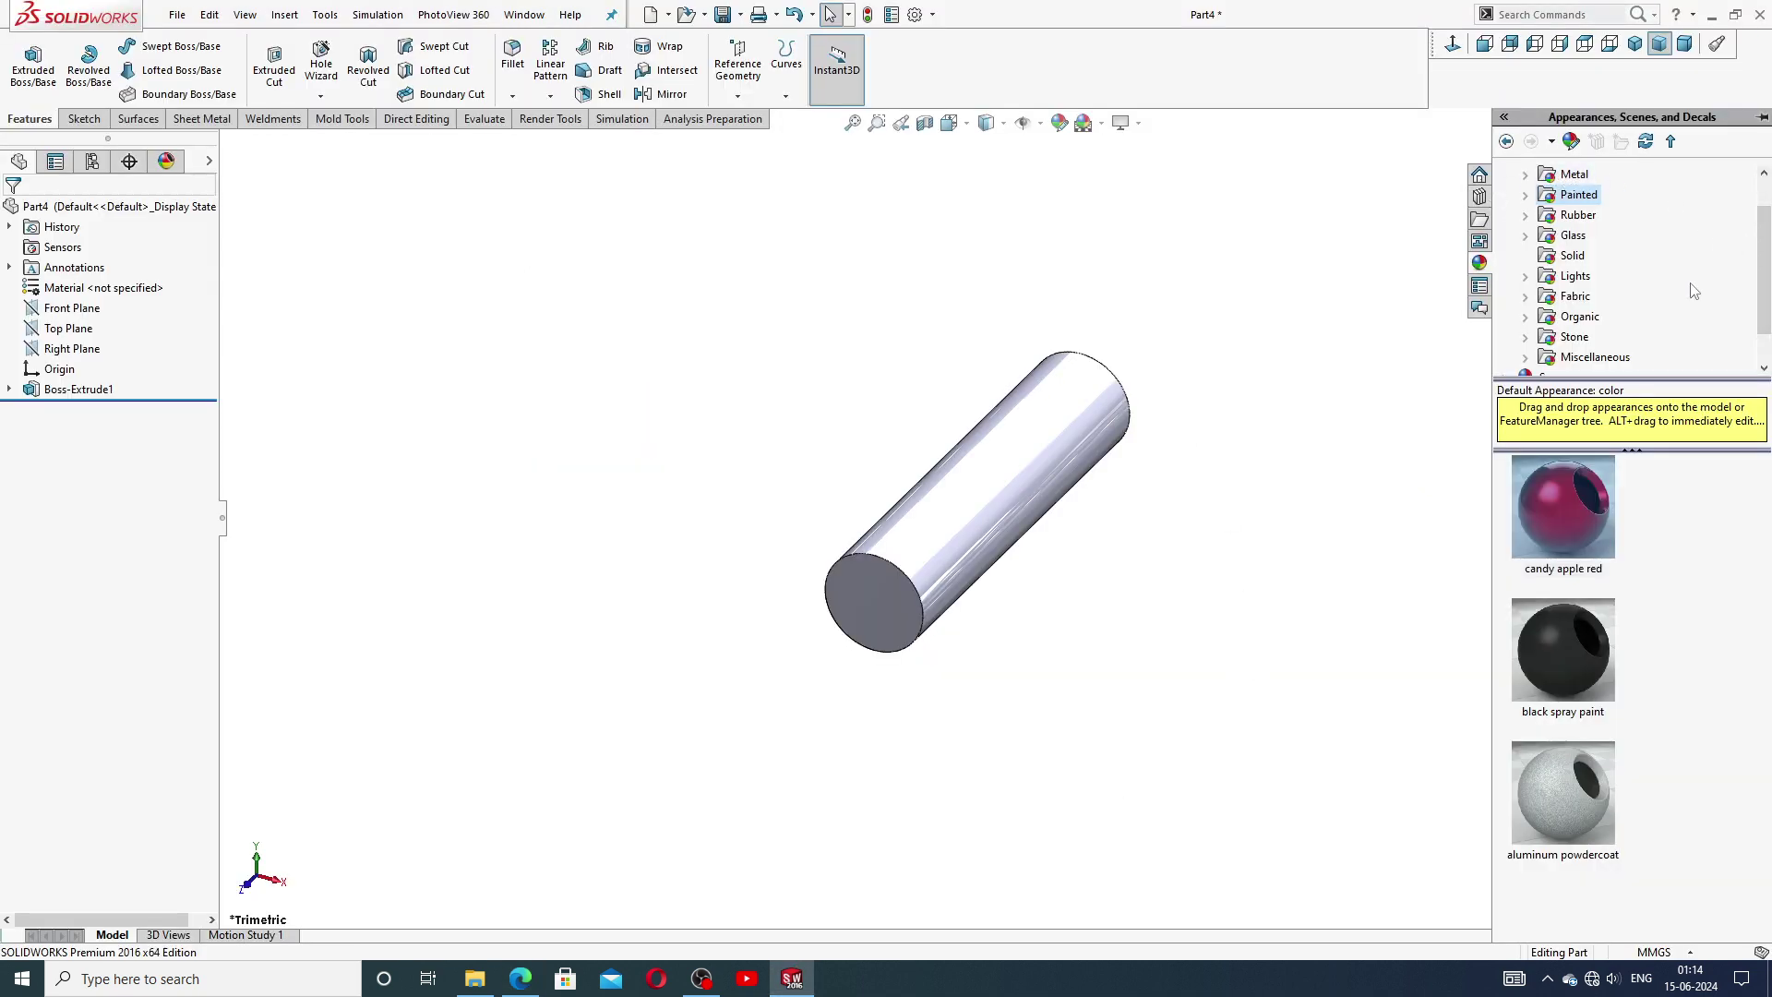
{"action": "left_click", "coordinate": [1504, 175]}
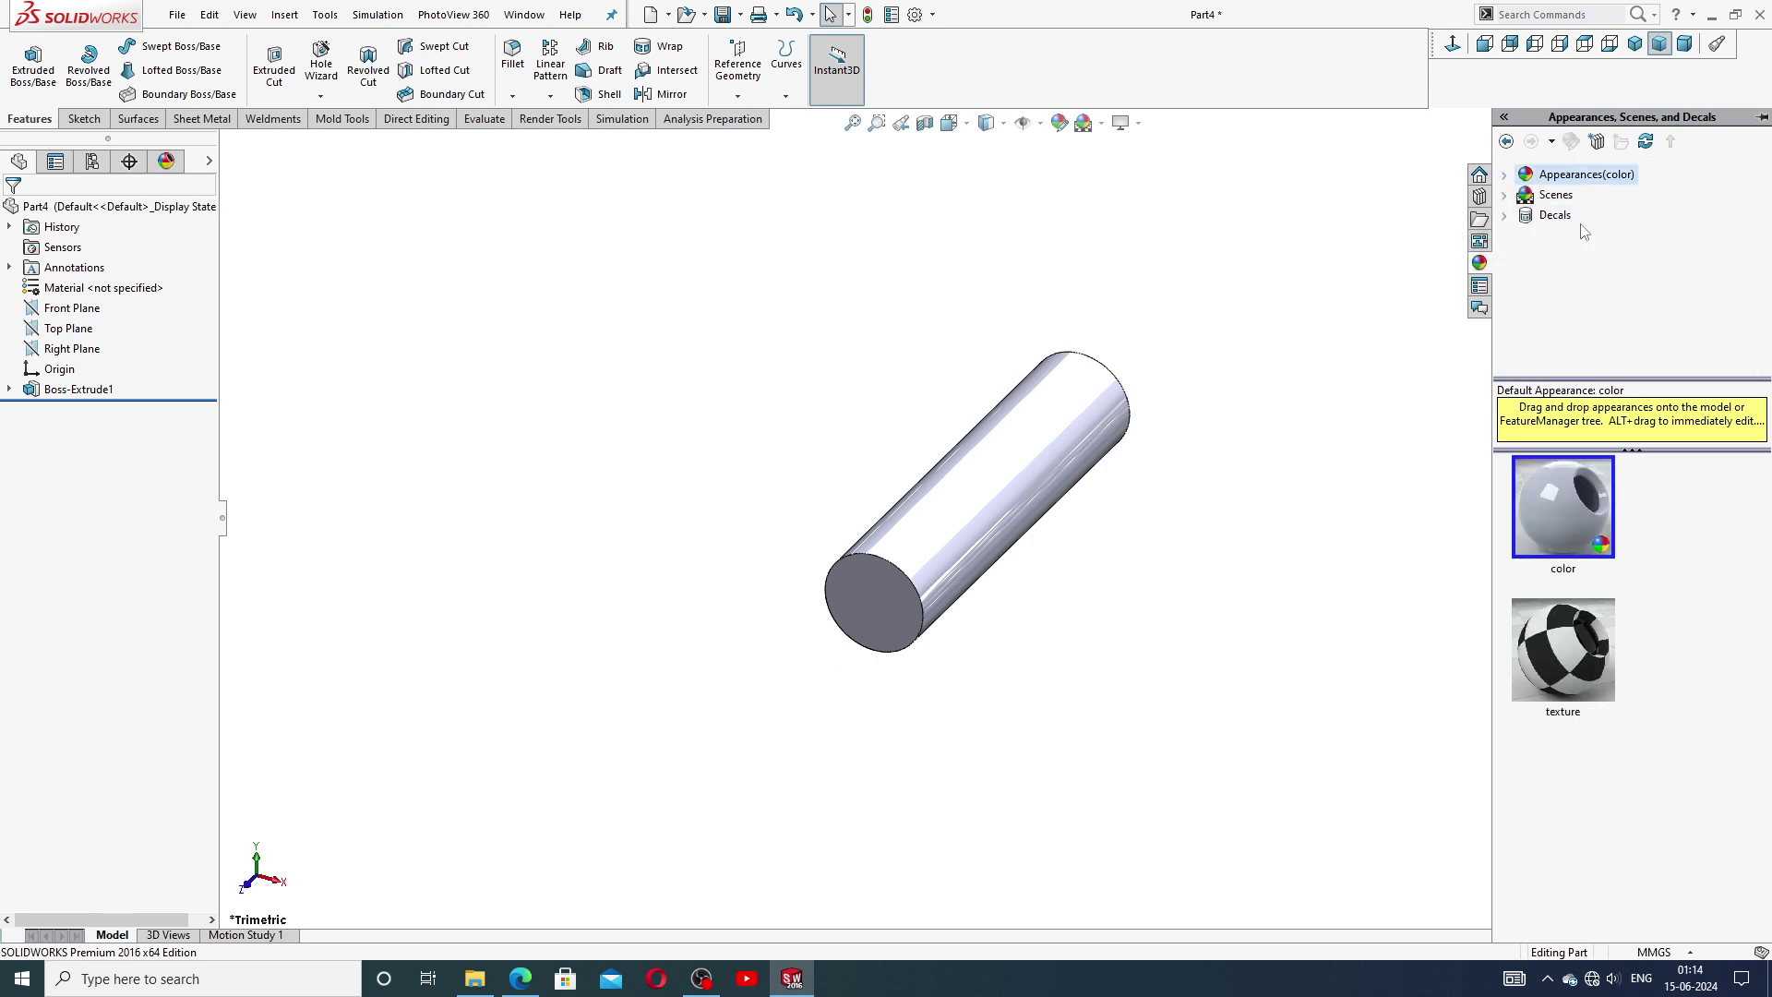
{"action": "double_click", "coordinate": [1601, 175]}
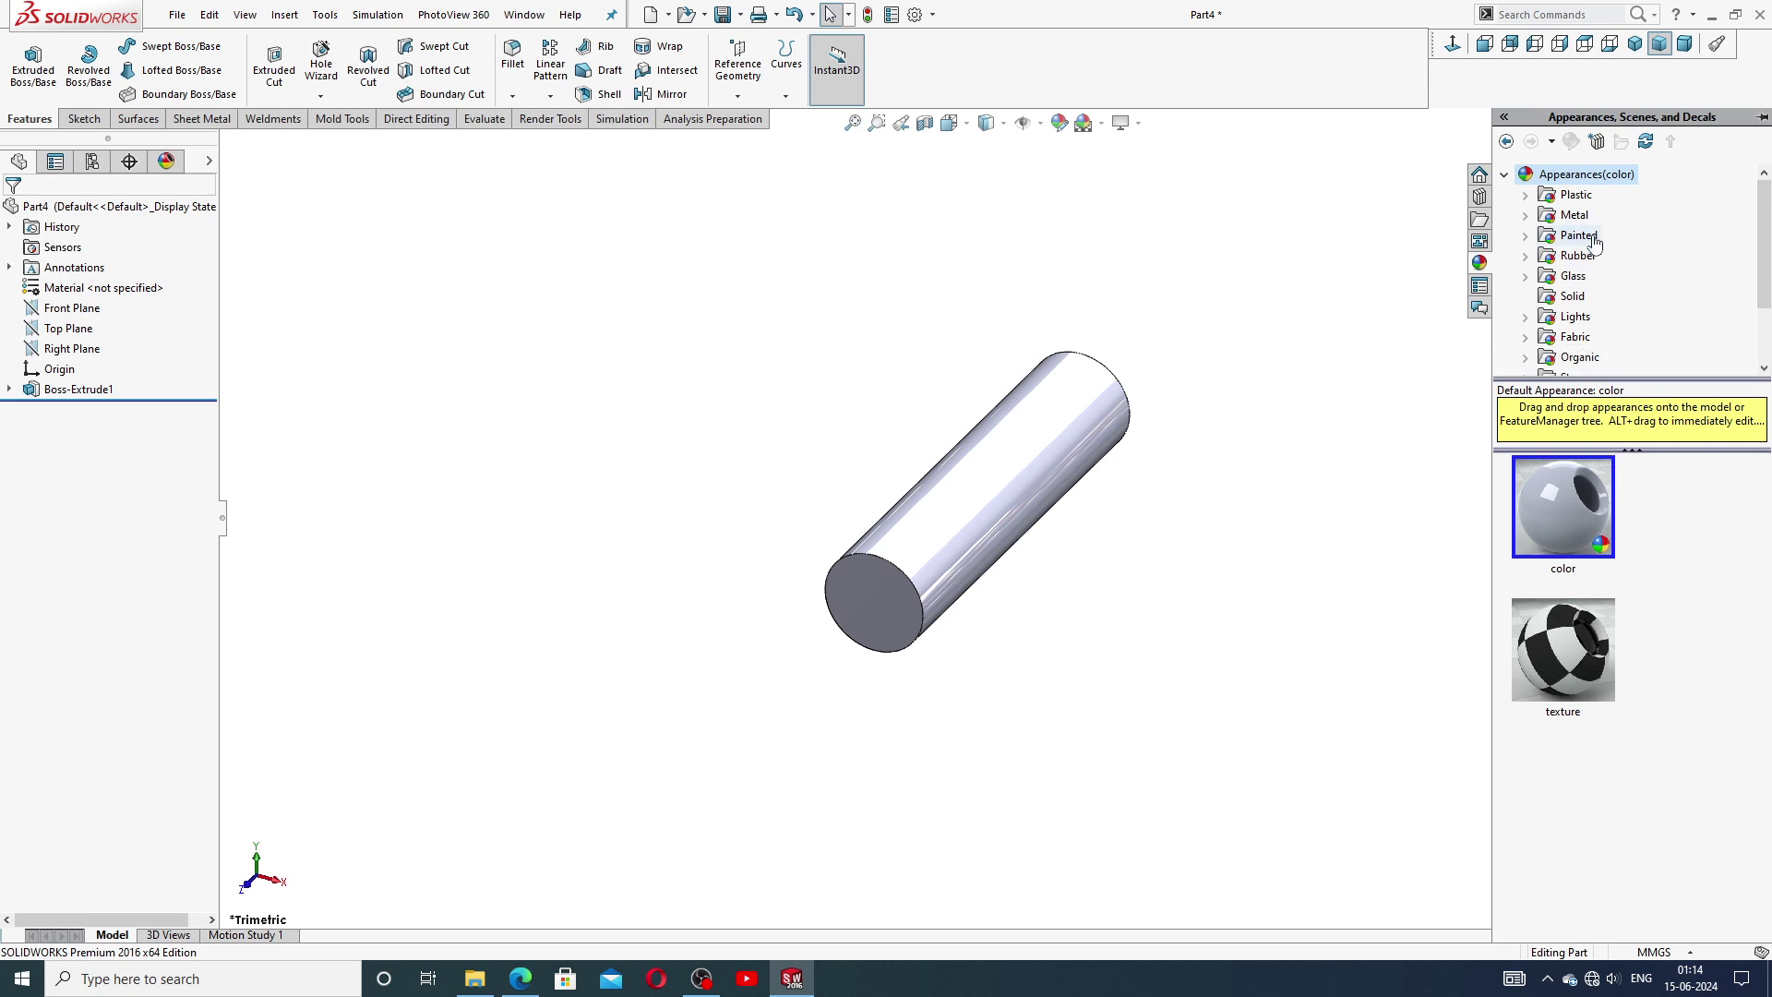
{"action": "double_click", "coordinate": [1577, 235]}
{"action": "left_click", "coordinate": [1580, 502]}
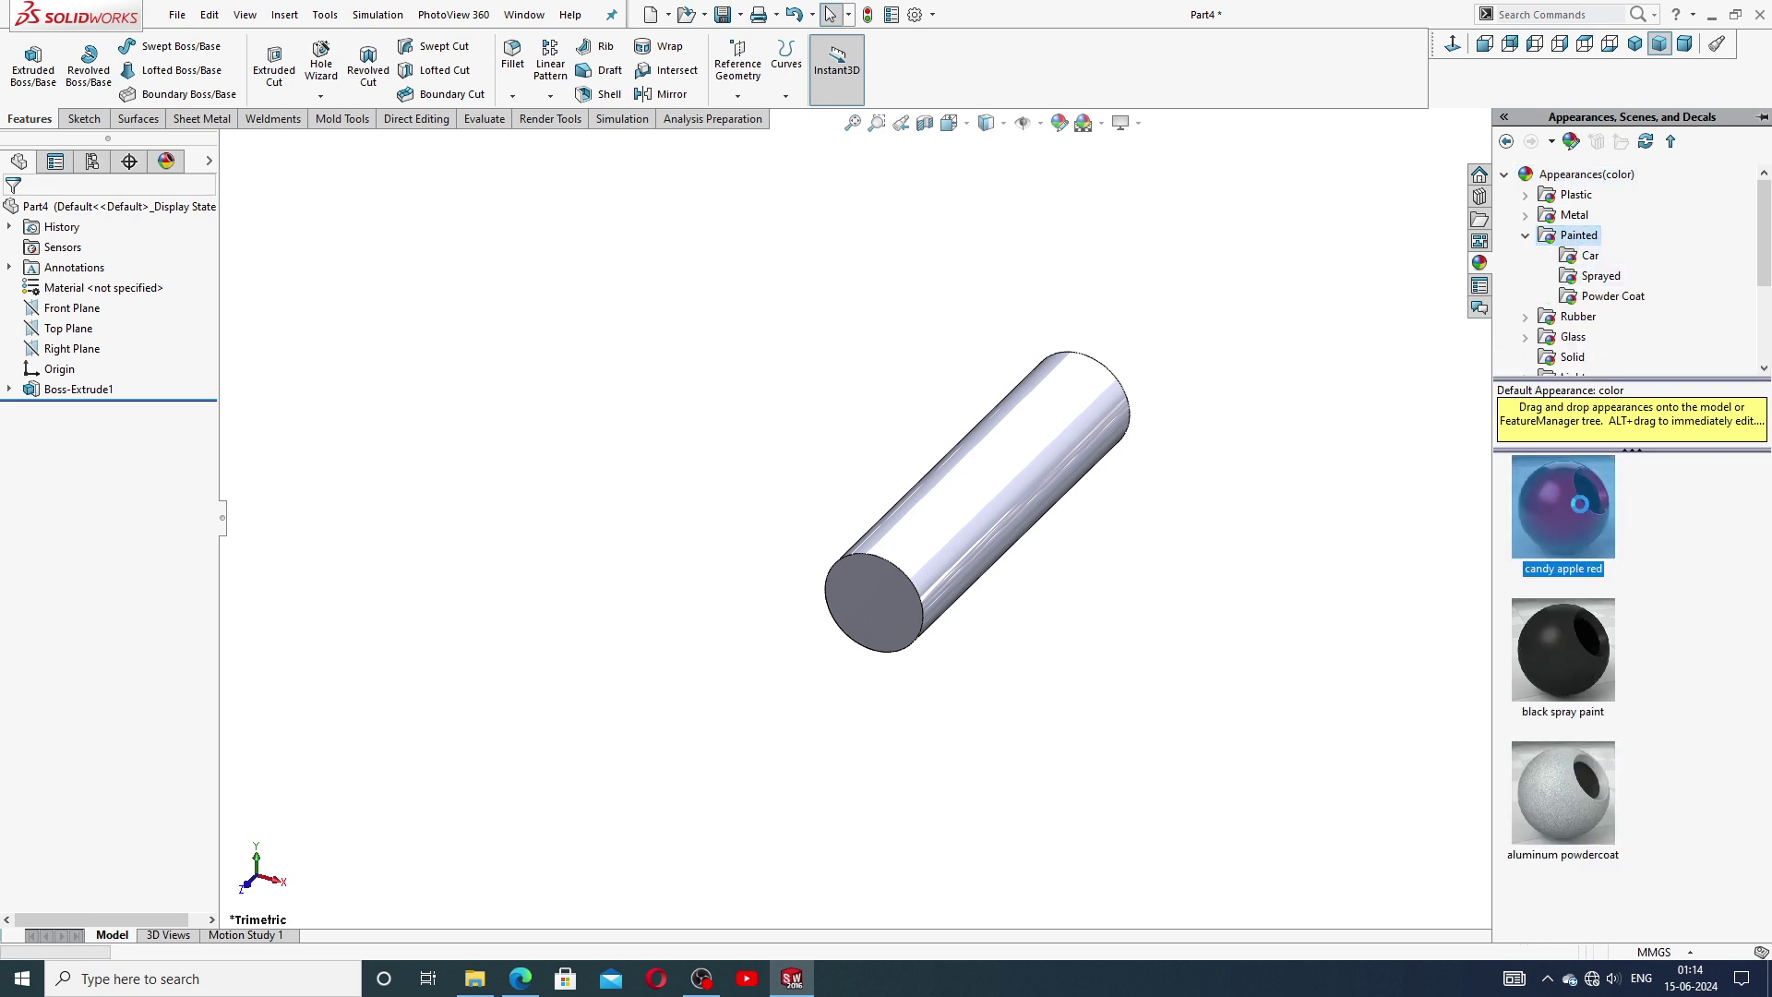
{"action": "left_click_drag", "start_coordinate": [1580, 504], "coordinate": [1098, 443]}
Orbit and zoom around the red cylinder, then compare it with the stud drawing PDF.
{"action": "mouse_move", "coordinate": [1172, 562]}
{"action": "middle_mouse_down"}
{"action": "mouse_move", "coordinate": [1152, 538]}
{"action": "mouse_move", "coordinate": [1069, 580]}
{"action": "mouse_move", "coordinate": [1175, 661]}
{"action": "middle_mouse_up"}
{"action": "mouse_move", "coordinate": [1092, 514]}
{"action": "middle_mouse_down"}
{"action": "mouse_move", "coordinate": [1075, 470]}
{"action": "mouse_move", "coordinate": [1004, 496]}
{"action": "mouse_move", "coordinate": [1059, 364]}
{"action": "mouse_move", "coordinate": [1068, 435]}
{"action": "mouse_move", "coordinate": [1033, 440]}
{"action": "mouse_move", "coordinate": [960, 537]}
{"action": "middle_mouse_up"}
{"action": "scroll", "coordinate": [1004, 496], "scroll_direction": "down", "scroll_amount": 2}
{"action": "scroll", "coordinate": [1039, 483], "scroll_direction": "down", "scroll_amount": 2}
{"action": "scroll", "coordinate": [1039, 484], "scroll_direction": "up", "scroll_amount": 2}
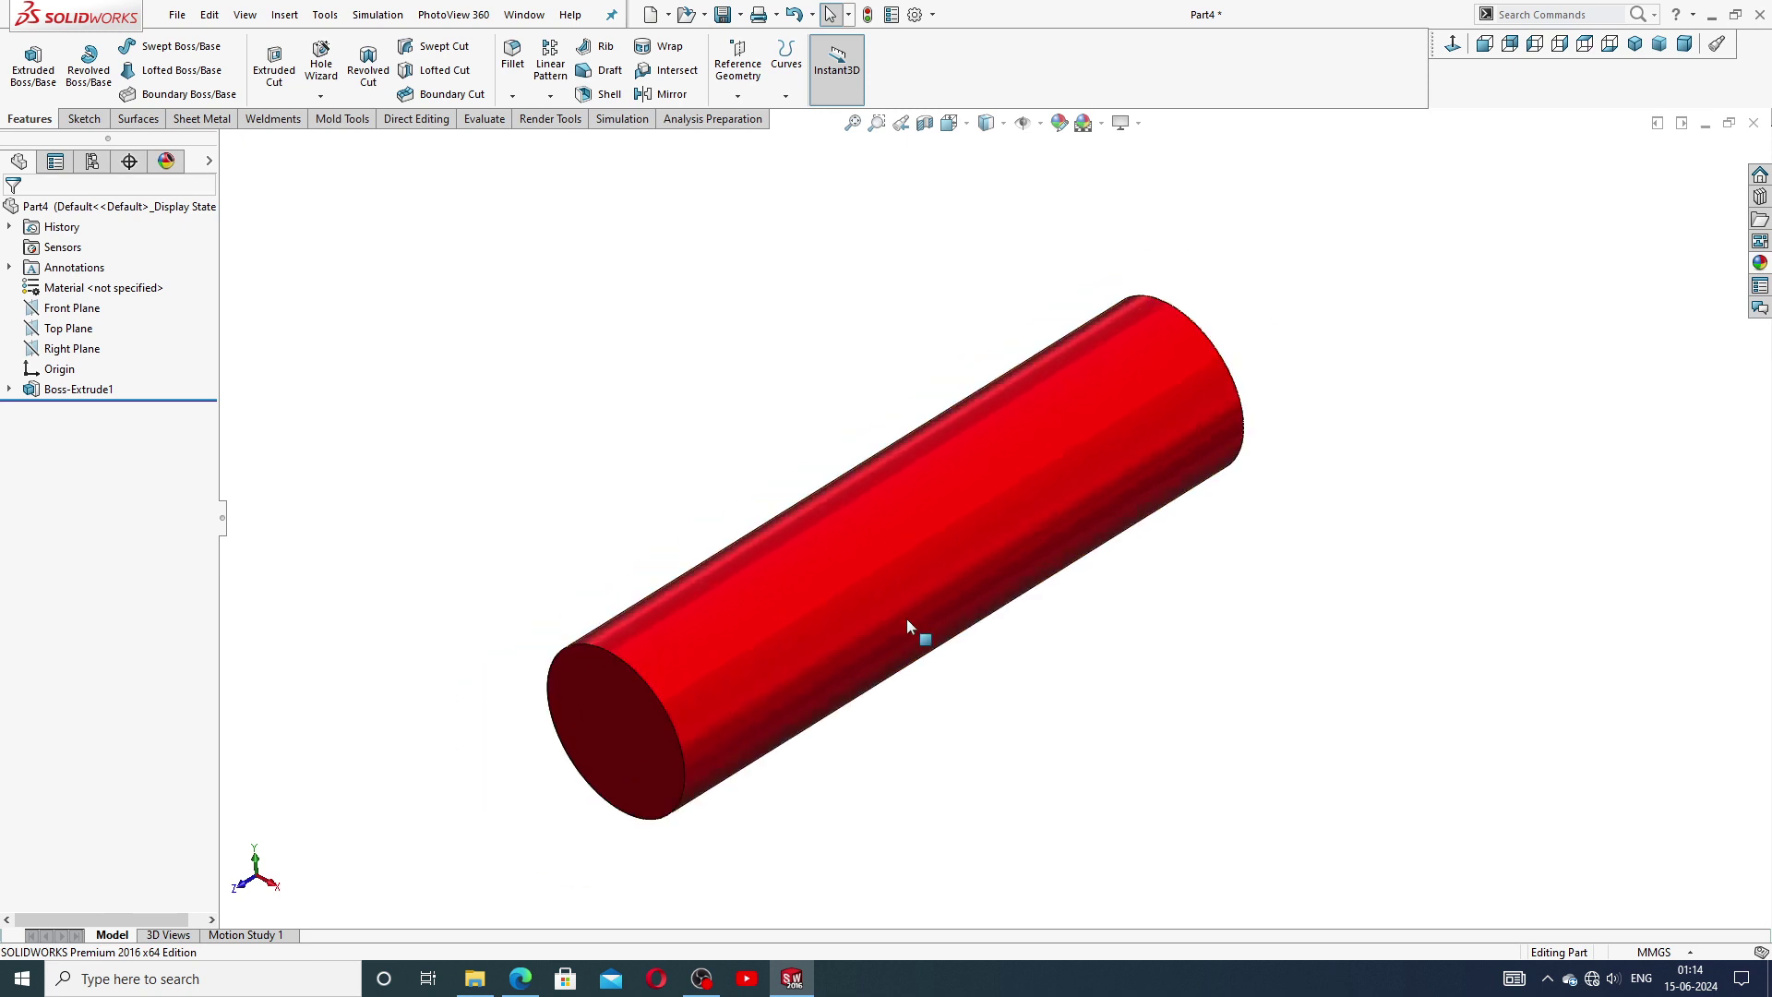
{"action": "scroll", "coordinate": [1061, 661], "scroll_direction": "down", "scroll_amount": 1}
{"action": "scroll", "coordinate": [1060, 661], "scroll_direction": "up", "scroll_amount": 1}
{"action": "scroll", "coordinate": [1060, 661], "scroll_direction": "up", "scroll_amount": 1}
{"action": "mouse_move", "coordinate": [1060, 660]}
{"action": "middle_mouse_down"}
{"action": "mouse_move", "coordinate": [1040, 654]}
{"action": "mouse_move", "coordinate": [989, 530]}
{"action": "middle_mouse_up"}
{"action": "scroll", "coordinate": [982, 500], "scroll_direction": "down", "scroll_amount": 1}
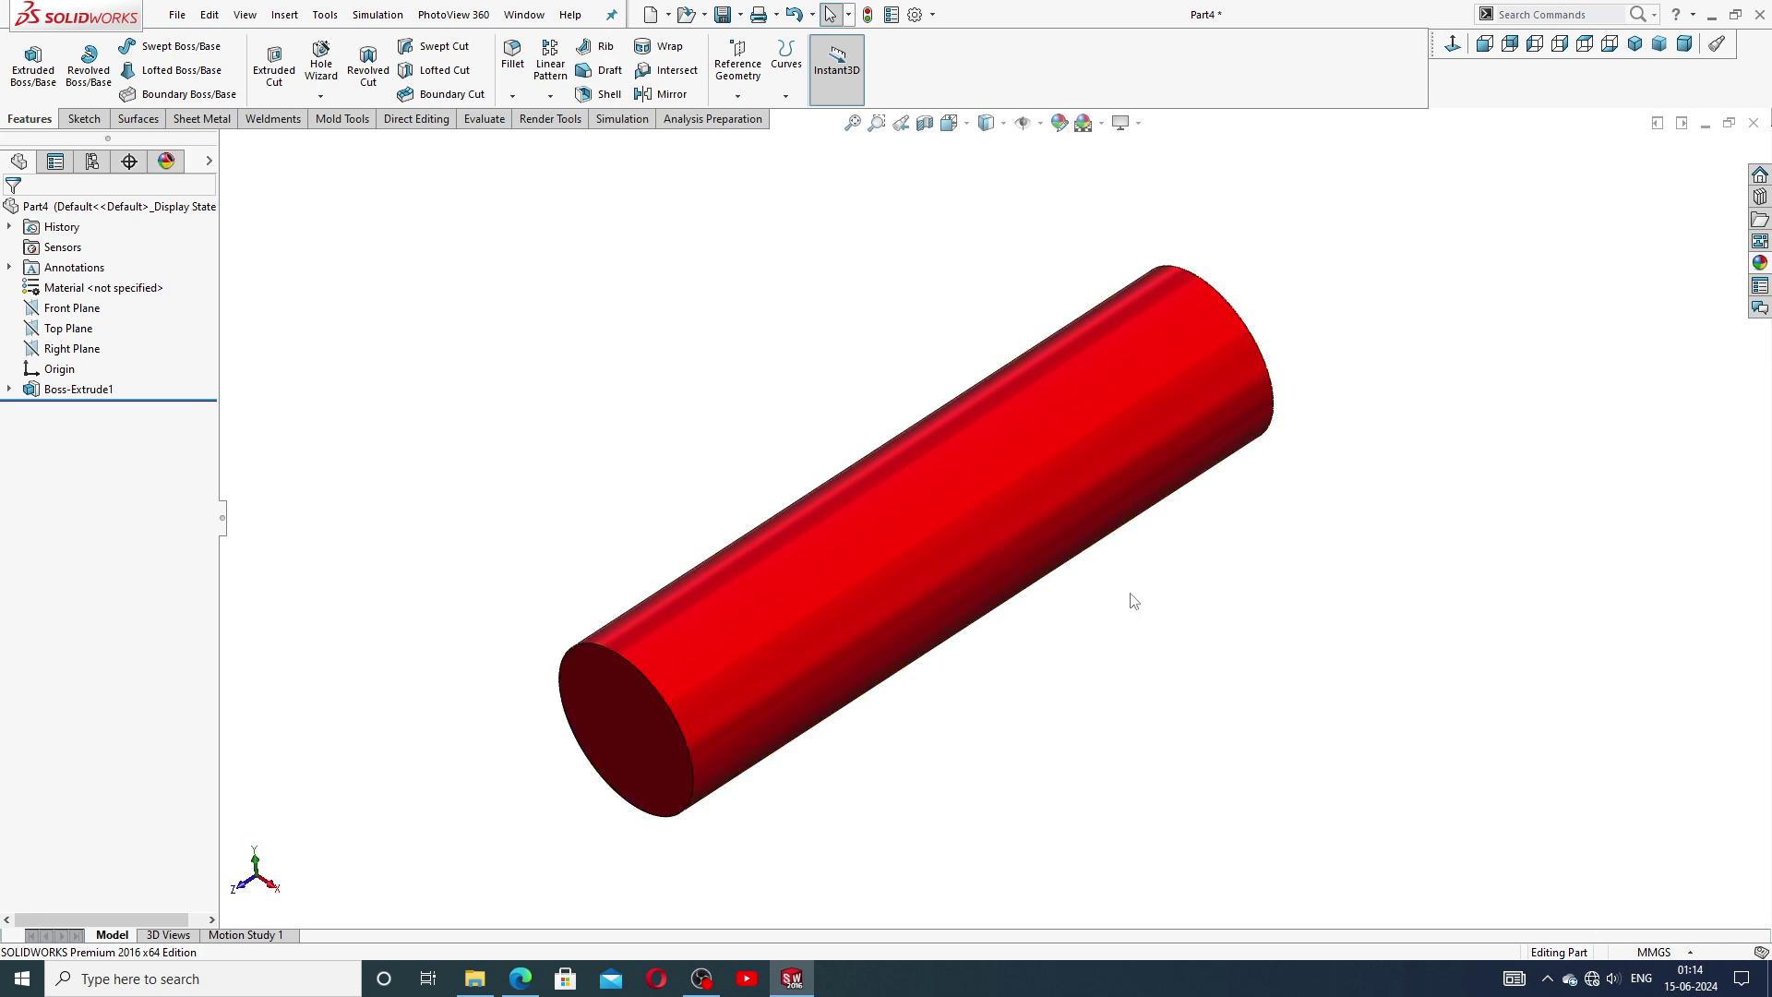
{"action": "left_click", "coordinate": [521, 978]}
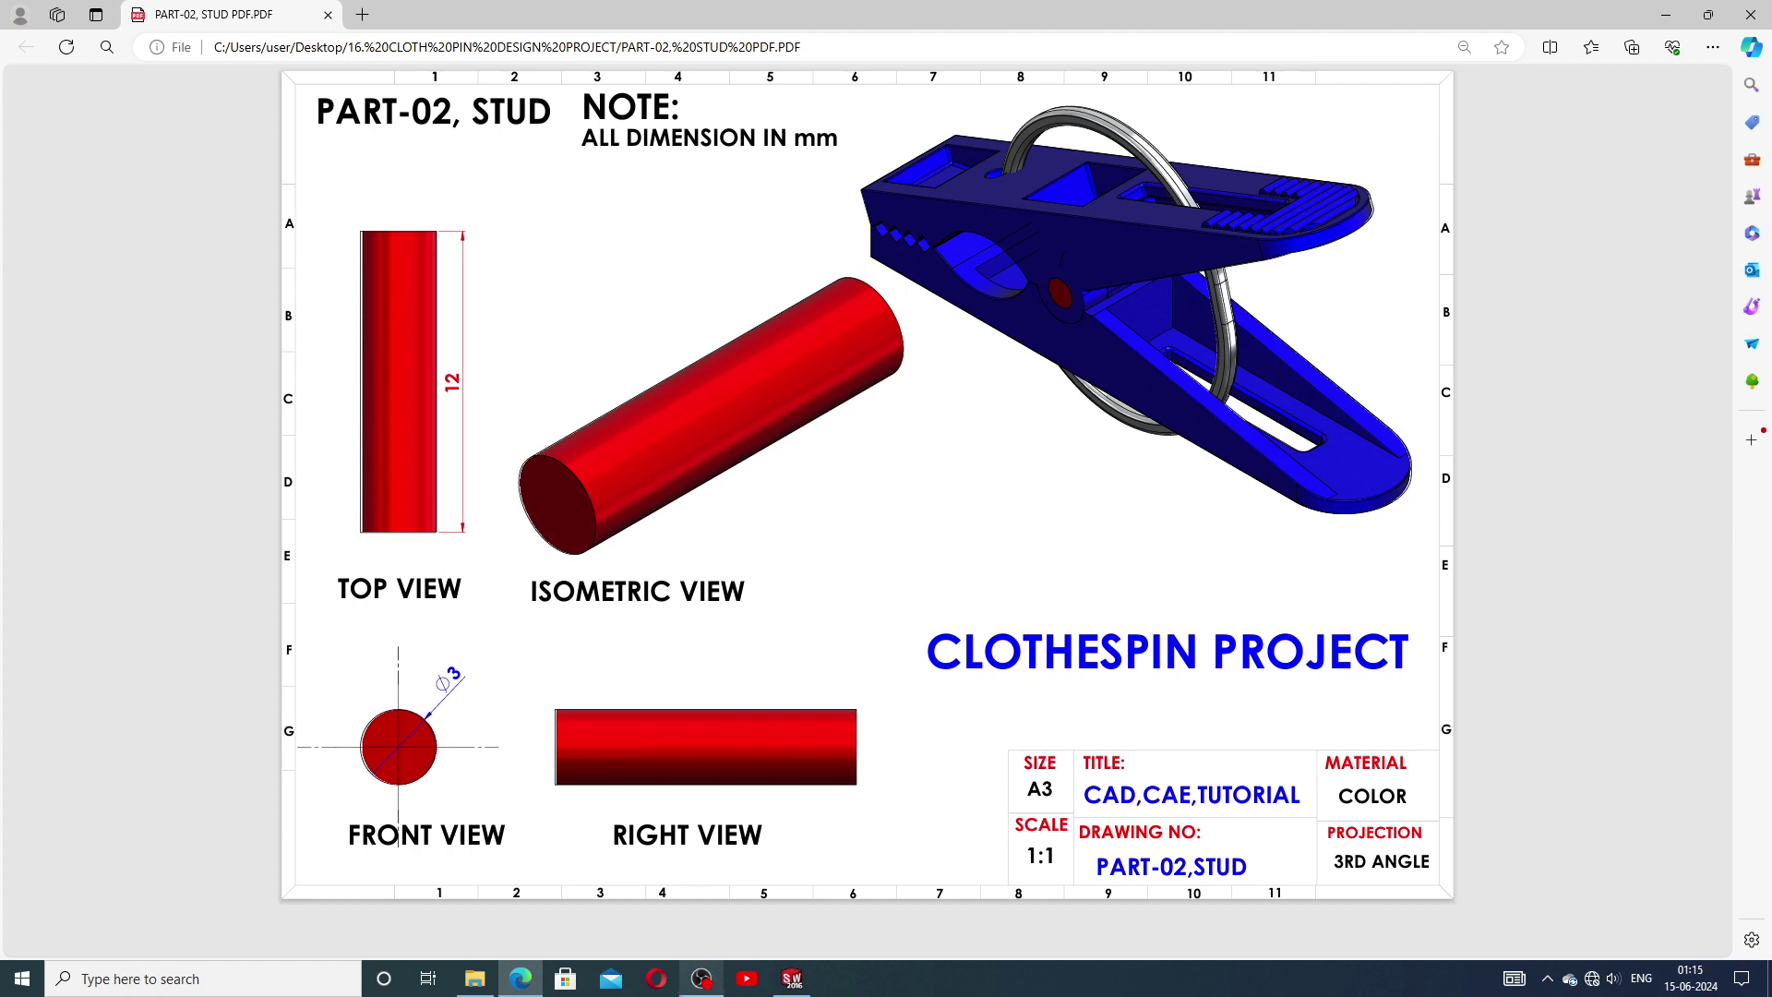
{"action": "left_click", "coordinate": [521, 984]}
{"action": "mouse_move", "coordinate": [790, 978]}
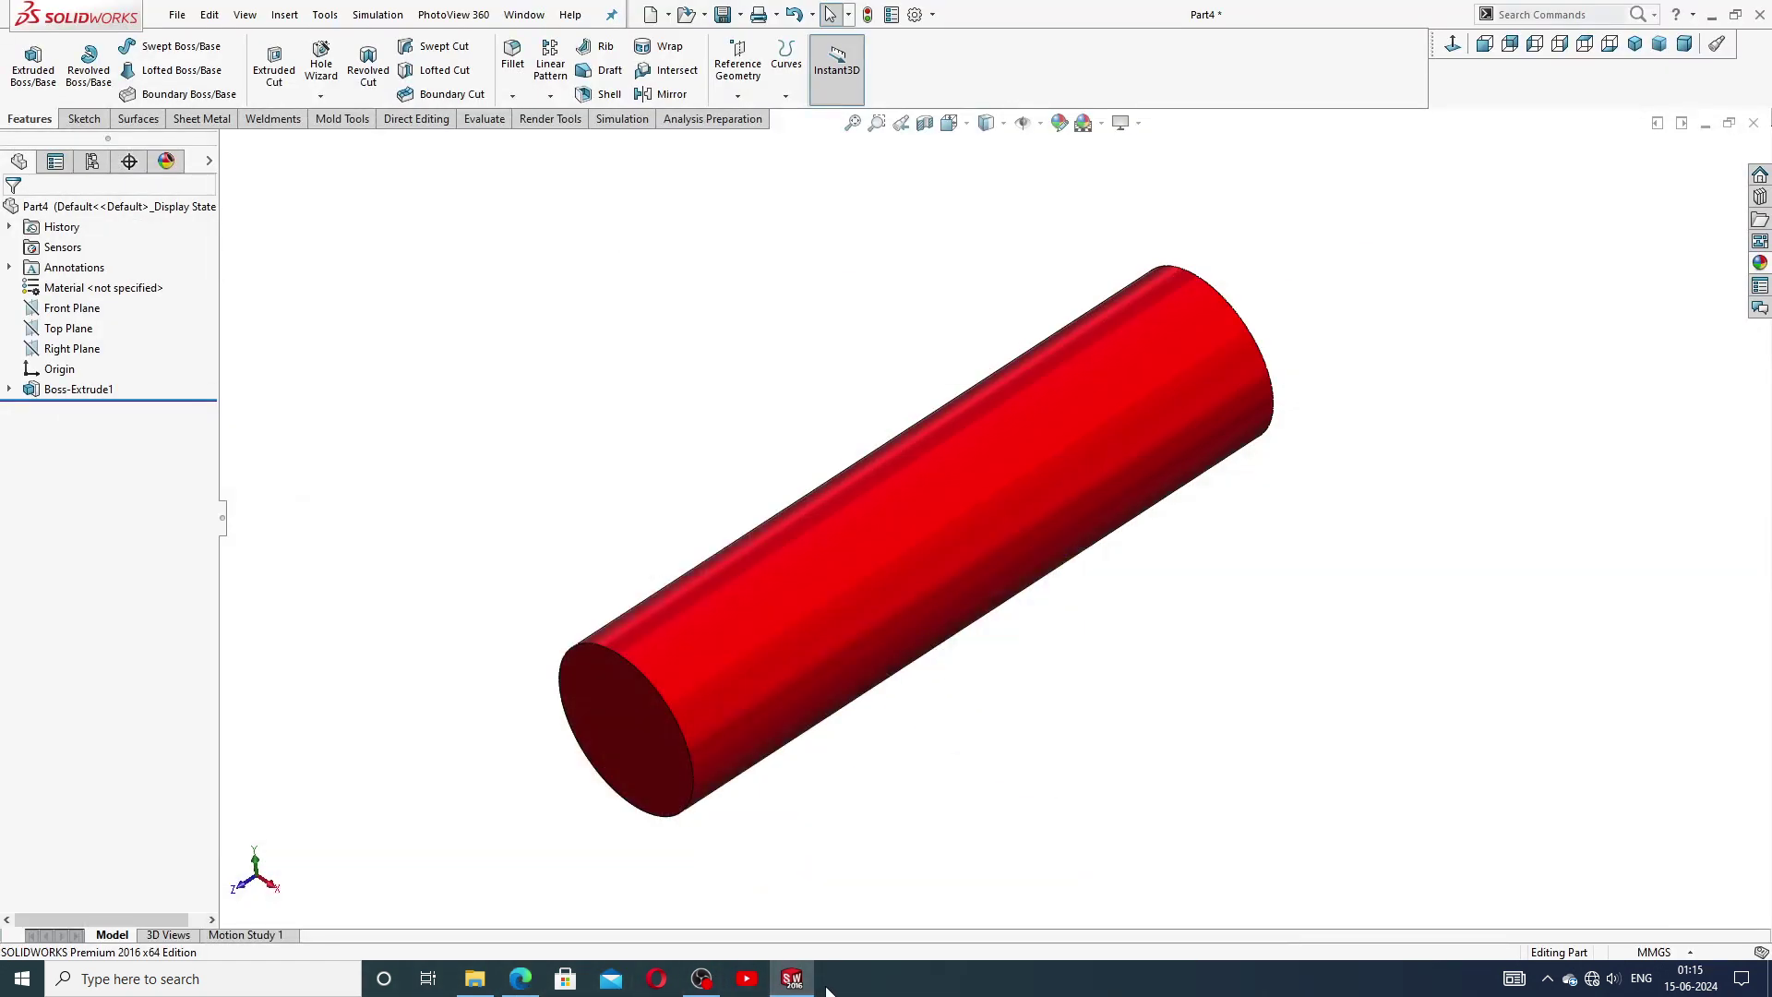
Check the cylinder from the Right view, then return to Isometric zoomed to fit.
{"action": "left_click", "coordinate": [1634, 43]}
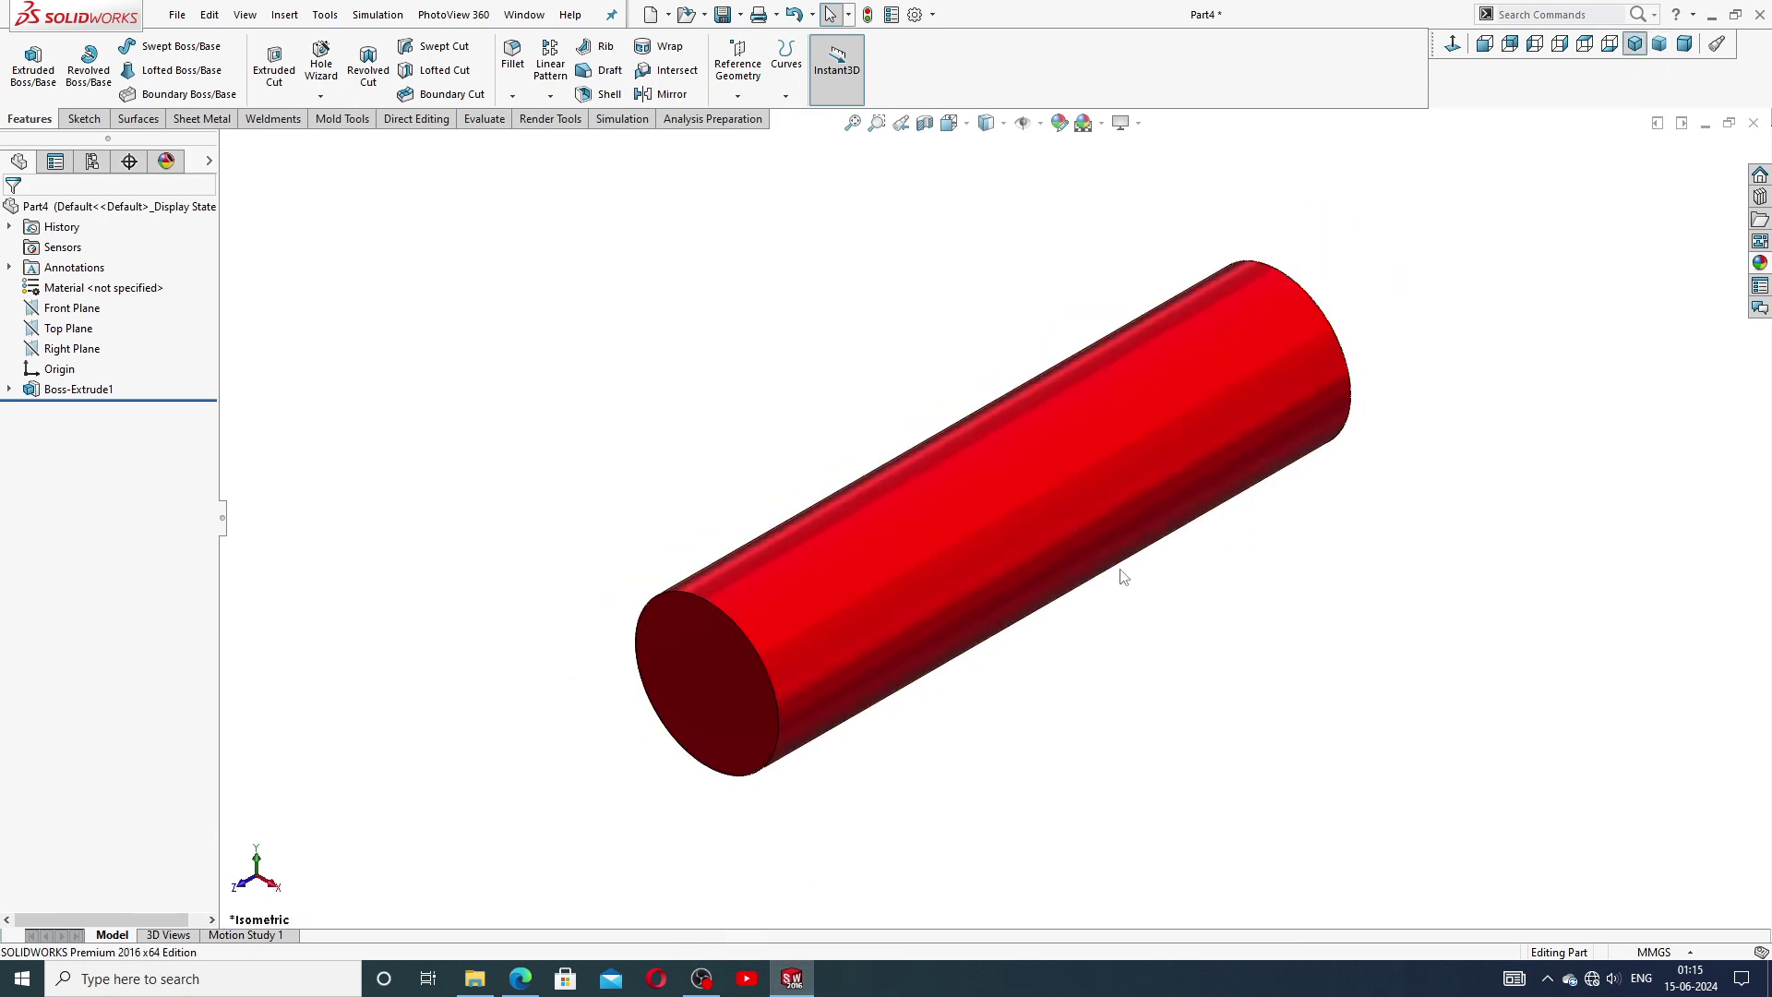
{"action": "mouse_move", "coordinate": [1123, 577]}
{"action": "middle_mouse_down"}
{"action": "mouse_move", "coordinate": [1084, 625]}
{"action": "mouse_move", "coordinate": [1107, 653]}
{"action": "middle_mouse_up"}
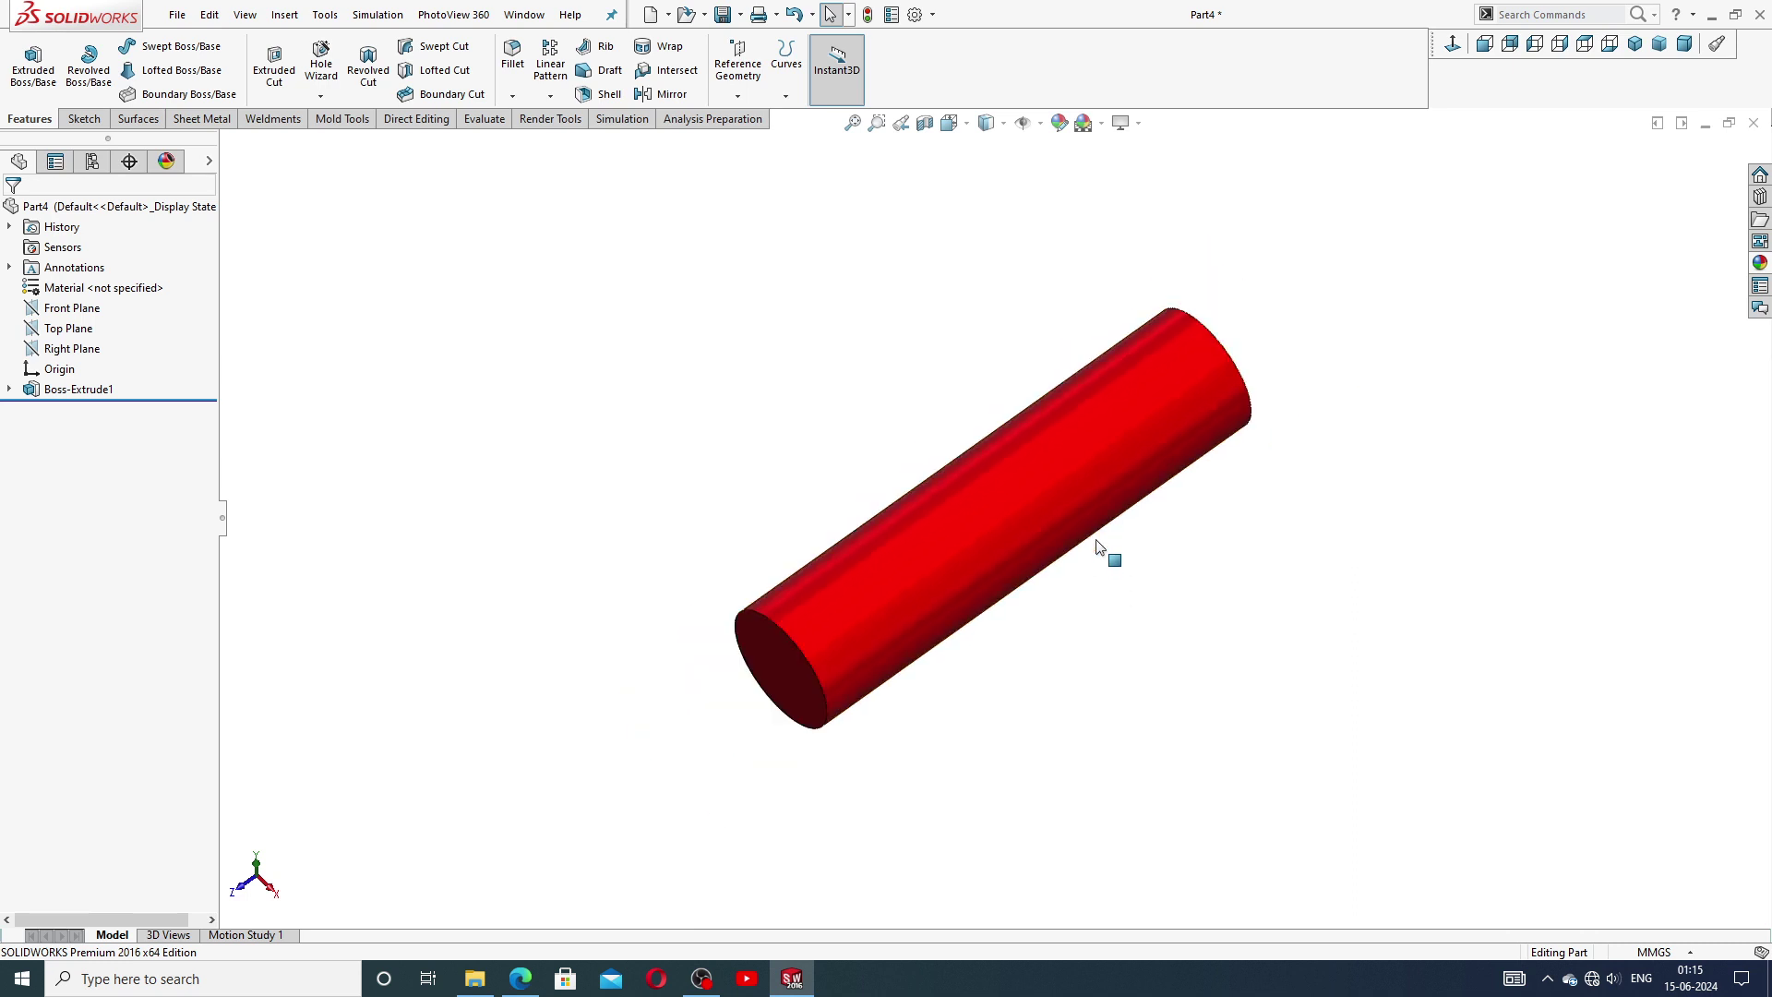
{"action": "scroll", "coordinate": [1096, 546], "scroll_direction": "down", "scroll_amount": 1}
{"action": "scroll", "coordinate": [1097, 546], "scroll_direction": "down", "scroll_amount": 1}
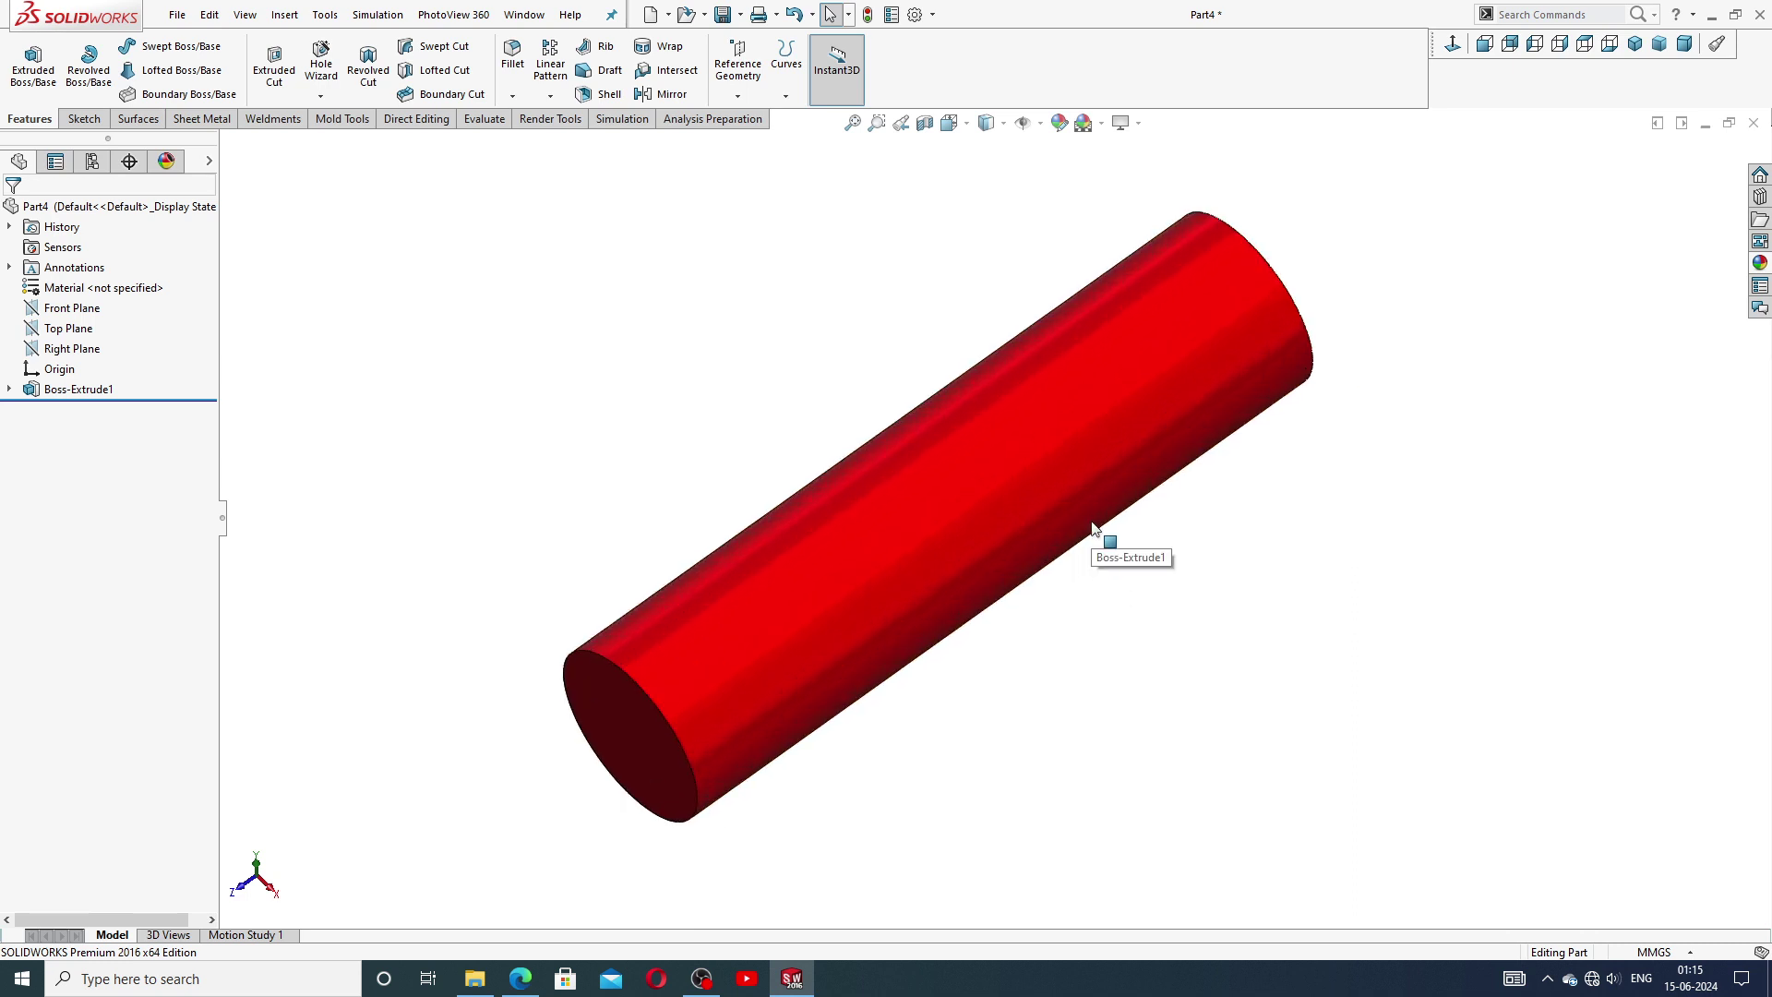
{"action": "left_click", "coordinate": [1445, 46]}
{"action": "left_click", "coordinate": [1634, 46]}
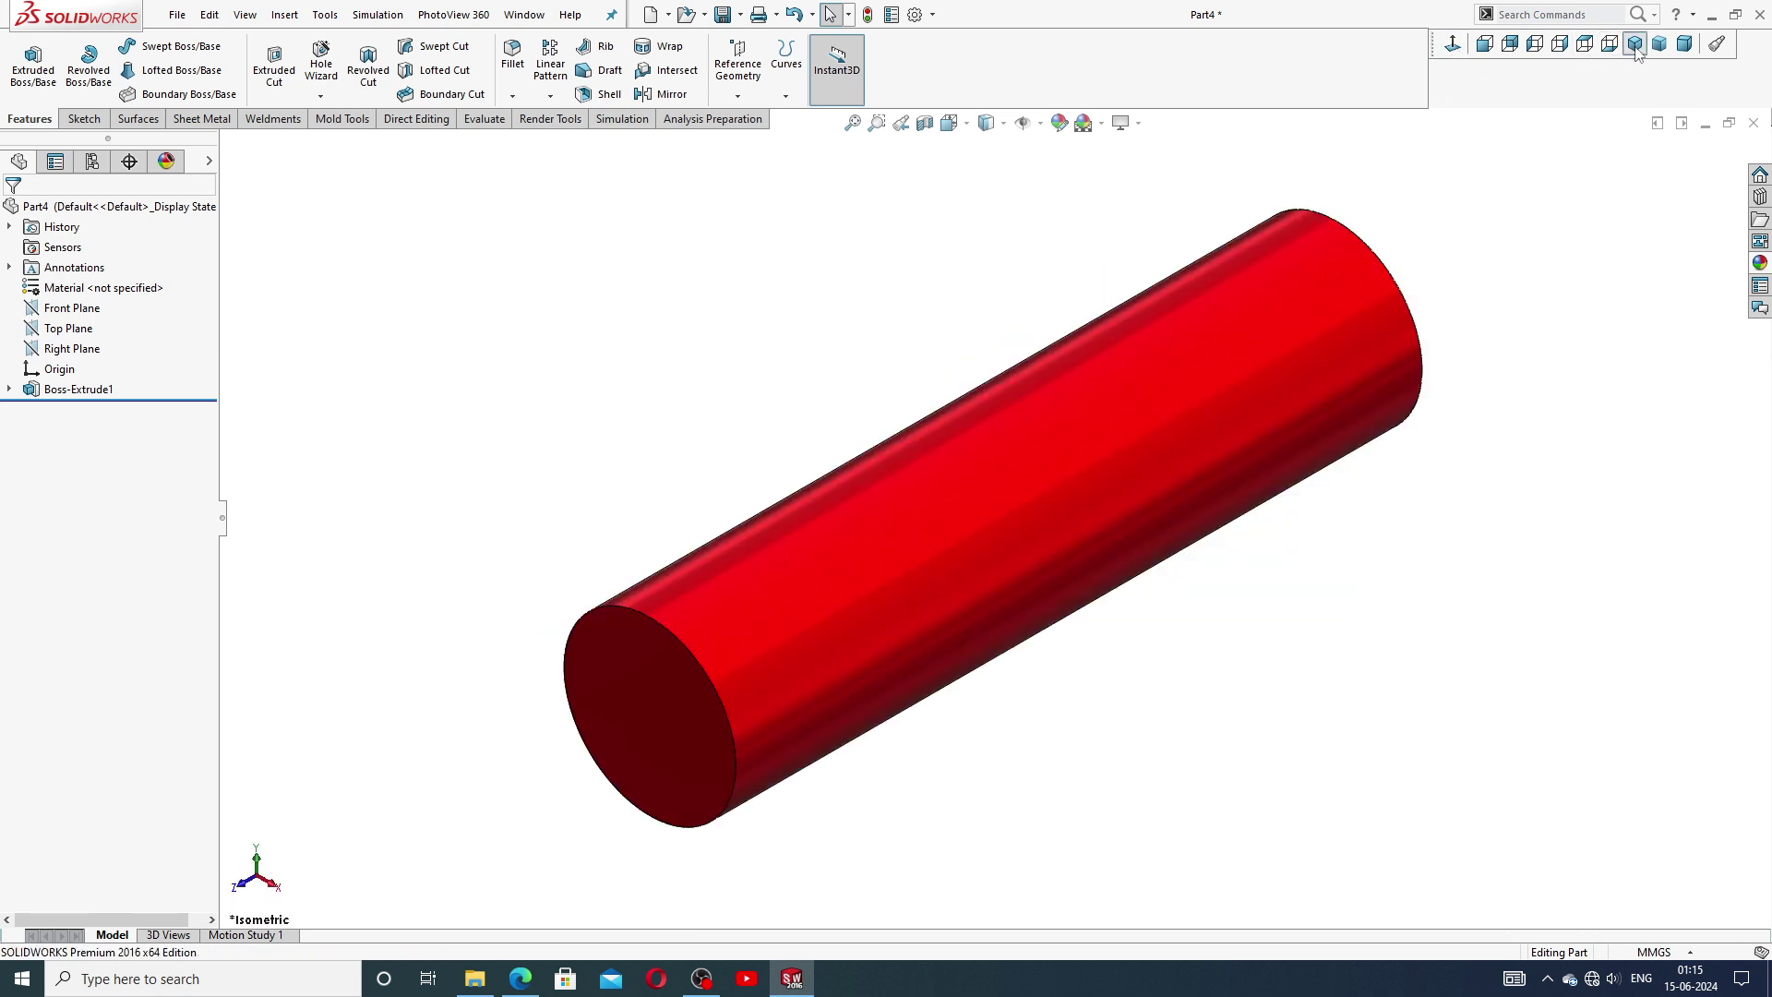
{"action": "key", "text": "f"}
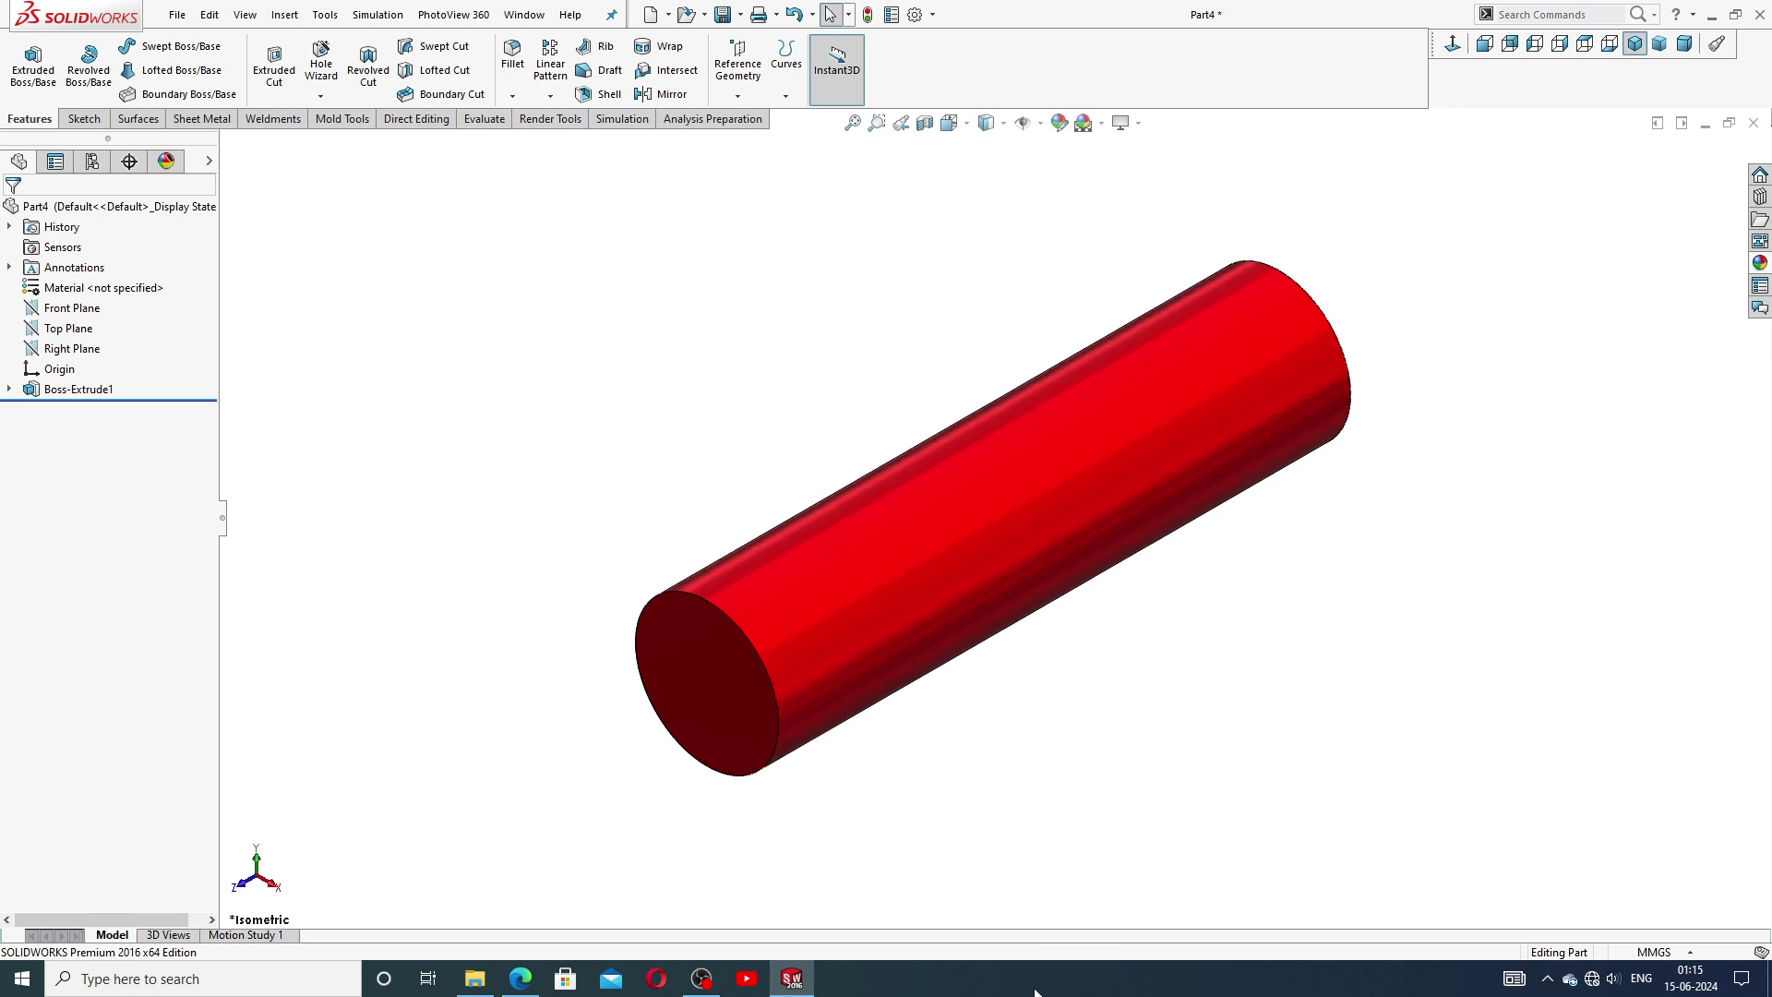